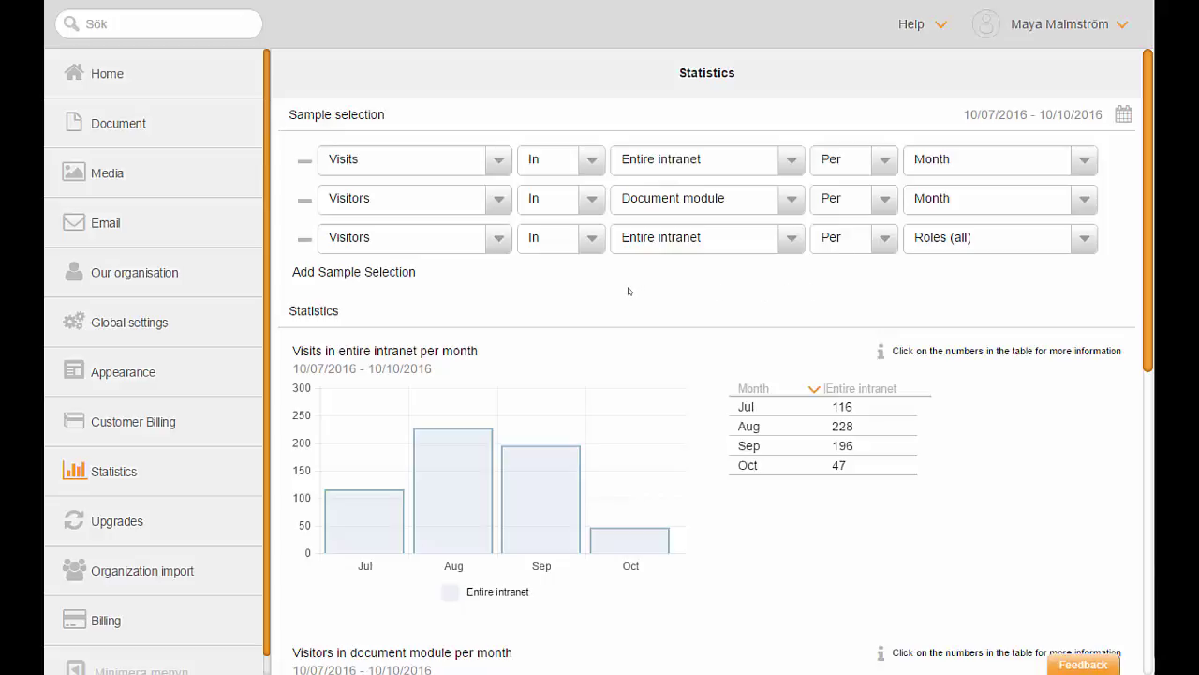
Step: Open the SuperUser role from the roles of the organisation
{"action": "left_click", "coordinate": [131, 276]}
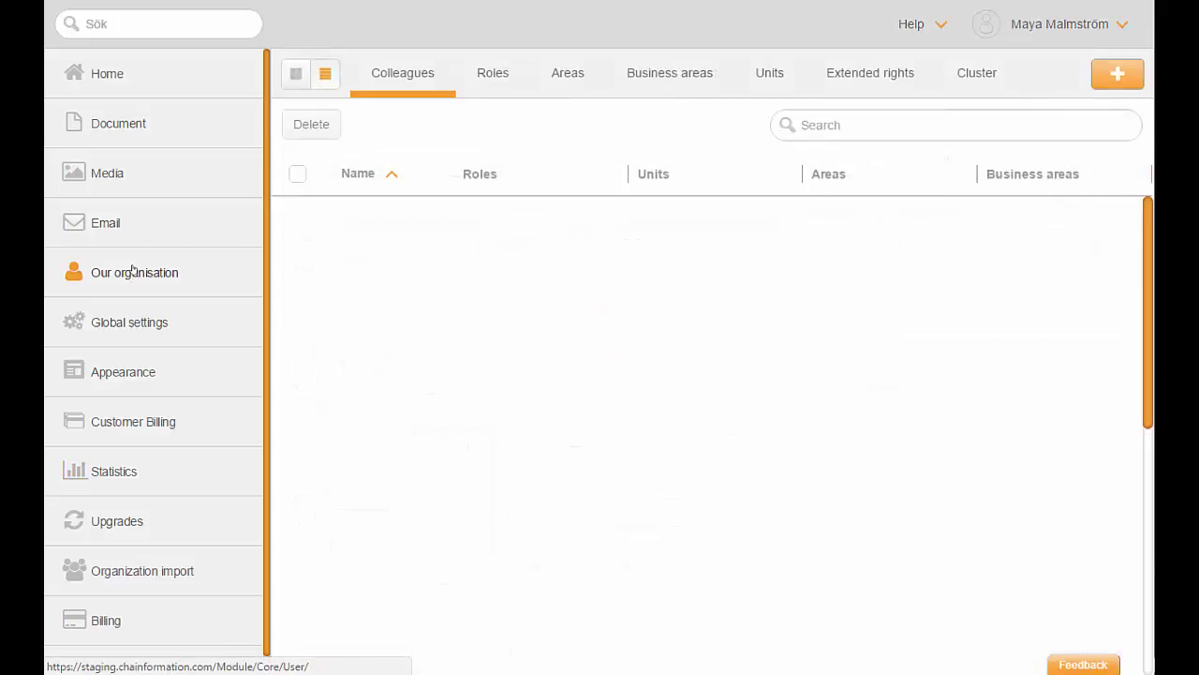
{"action": "left_click", "coordinate": [497, 77]}
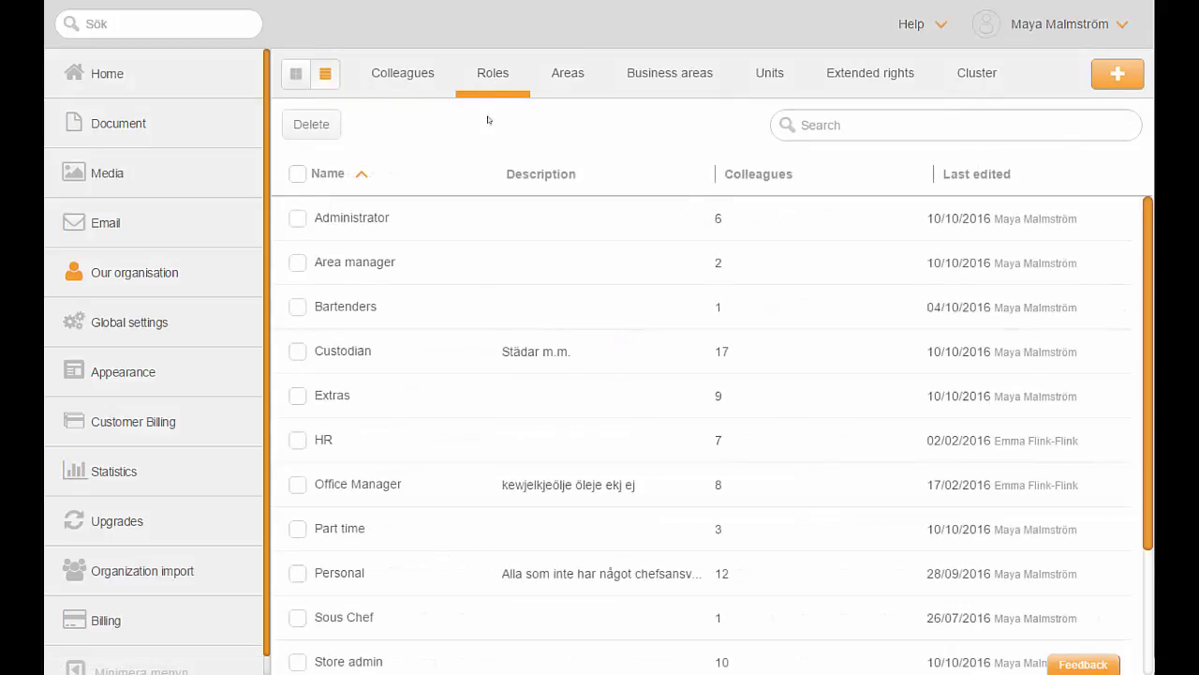
{"action": "scroll", "coordinate": [487, 215], "scroll_direction": "down", "scroll_amount": 3}
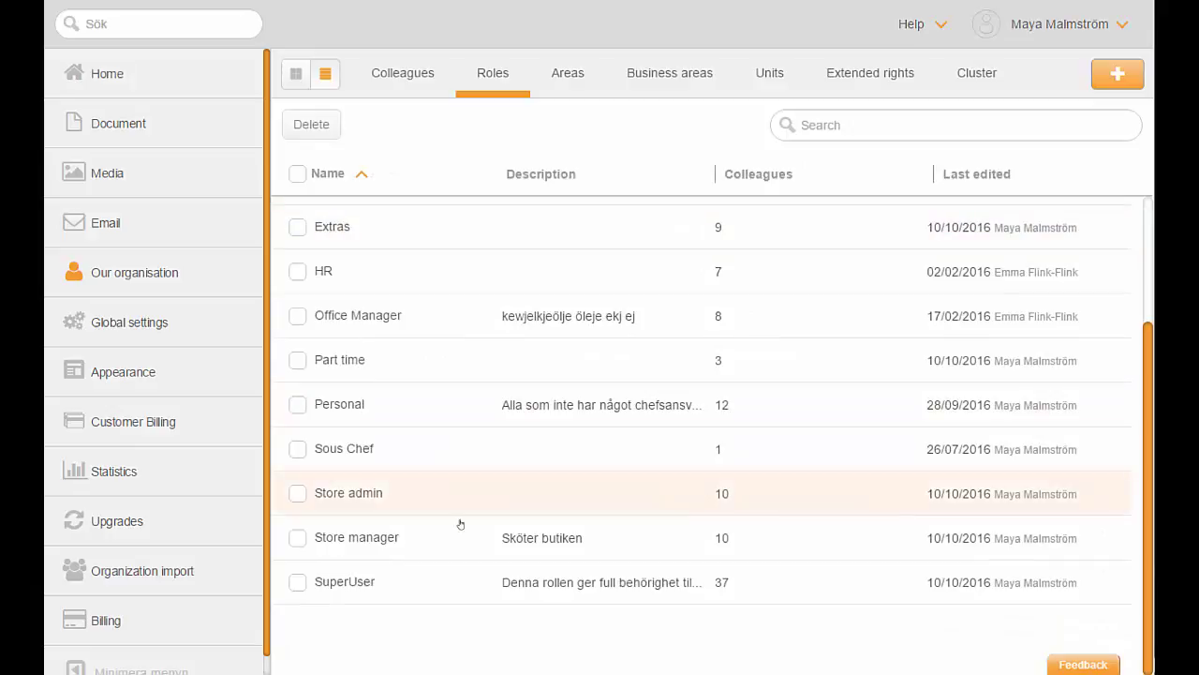
{"action": "left_click", "coordinate": [345, 581]}
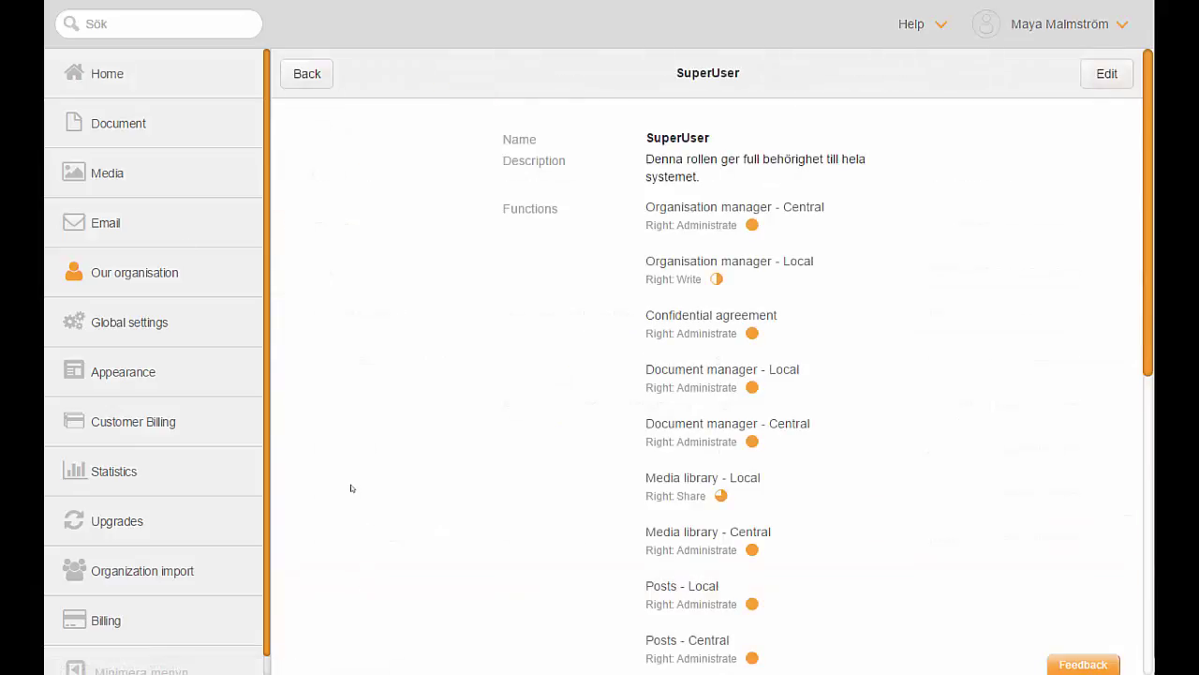
Step: Open the SuperUser role's rights for editing and examine the level options for Statistics - Local
{"action": "left_click", "coordinate": [1100, 81]}
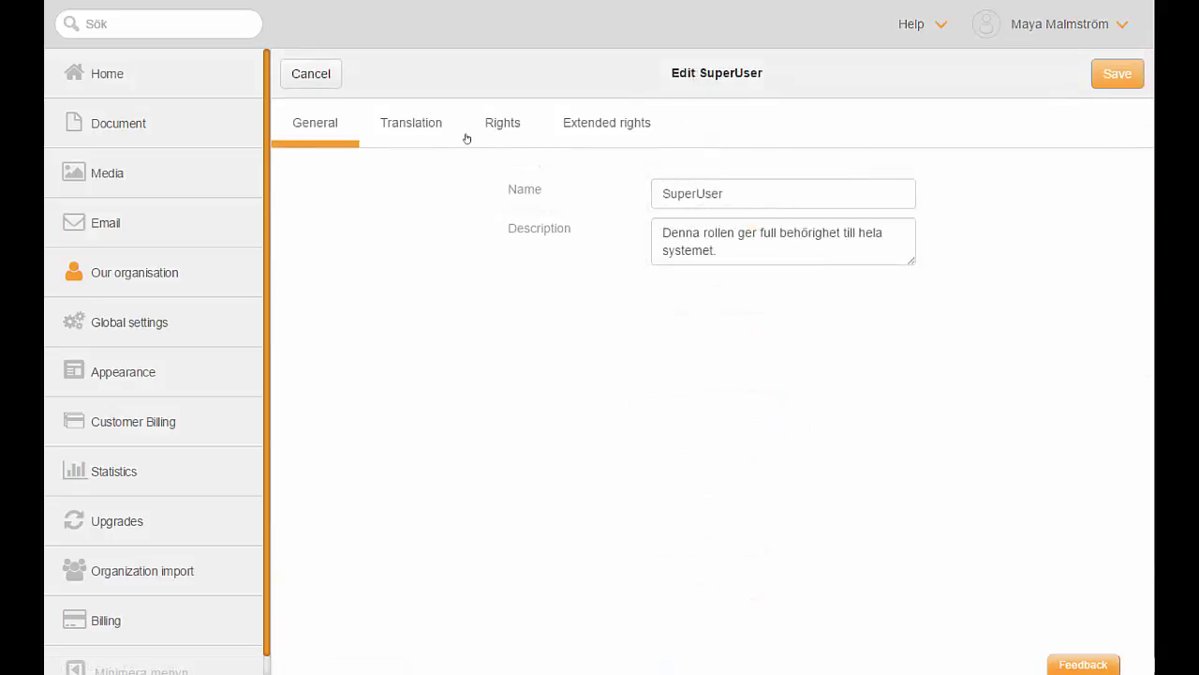
{"action": "left_click", "coordinate": [498, 132]}
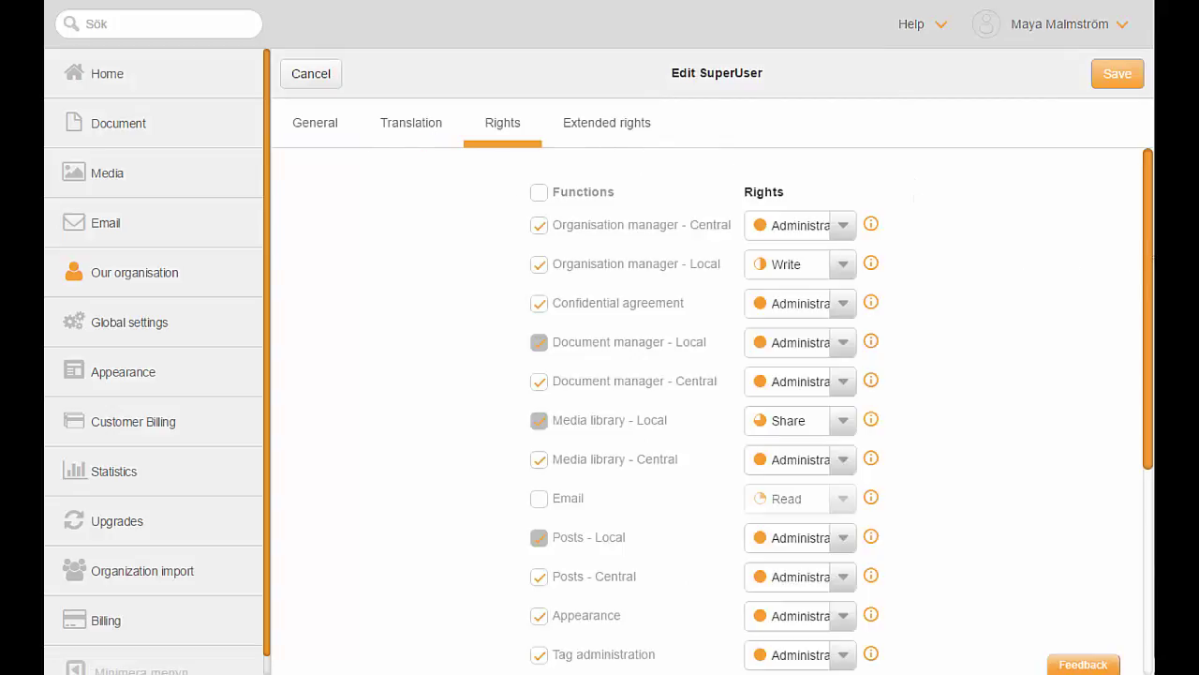
{"action": "left_click_drag", "start_coordinate": [1150, 250], "coordinate": [1148, 464]}
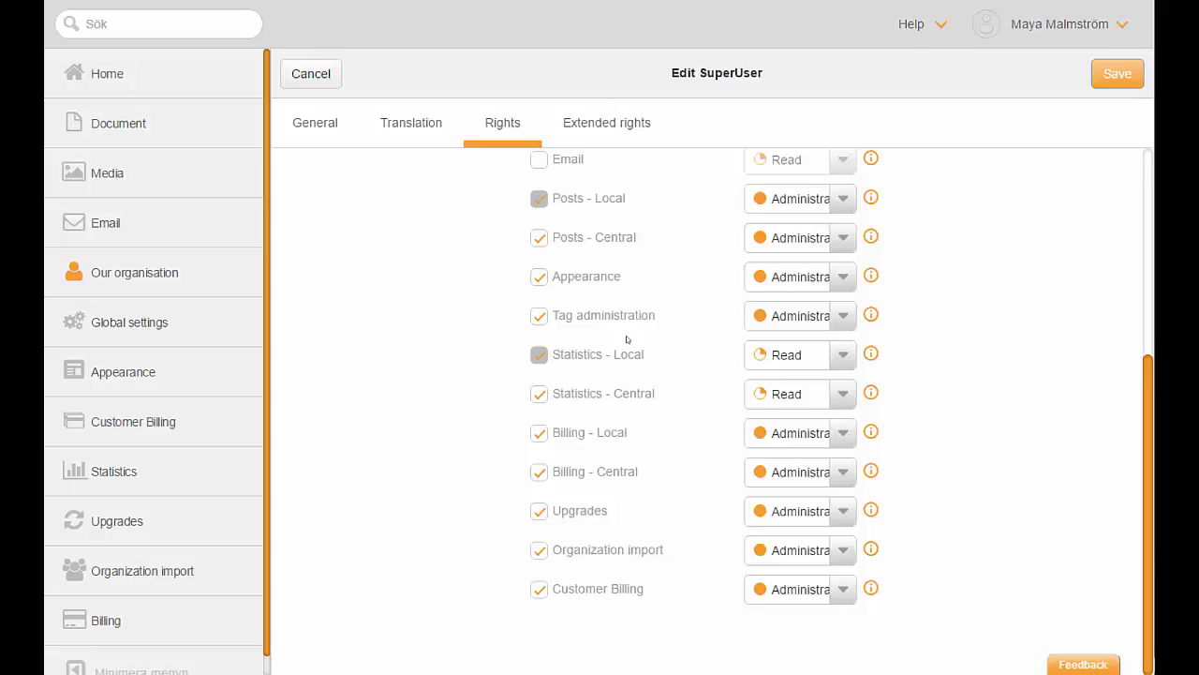
{"action": "left_click", "coordinate": [846, 356]}
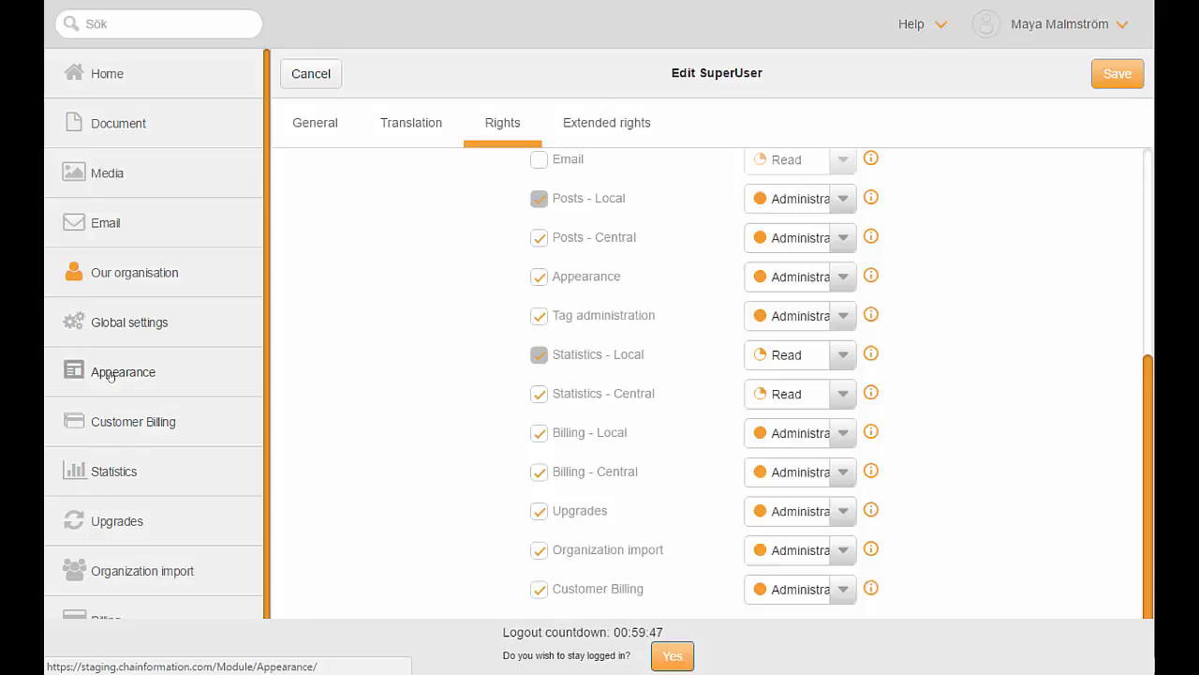
Step: Open the statistics and show the colleague details behind the July visits to the entire intranet
{"action": "left_click", "coordinate": [99, 474]}
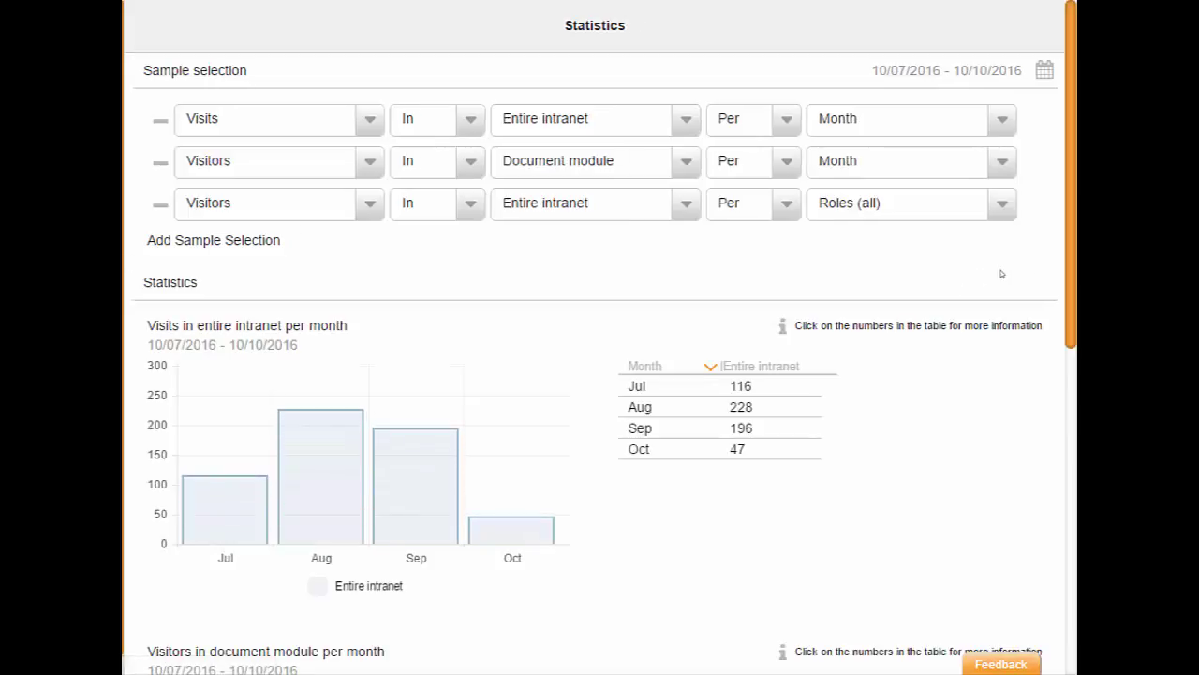
{"action": "scroll", "coordinate": [1061, 250], "scroll_direction": "down", "scroll_amount": 2}
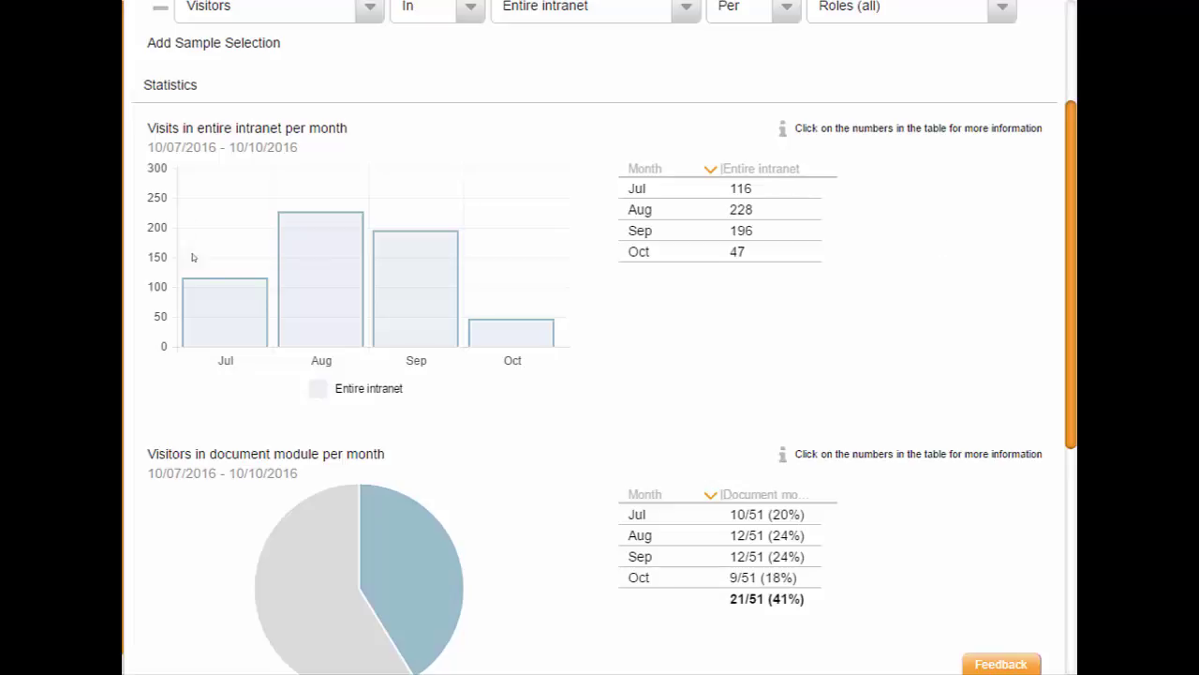
{"action": "mouse_move", "coordinate": [457, 333]}
{"action": "left_click", "coordinate": [741, 190]}
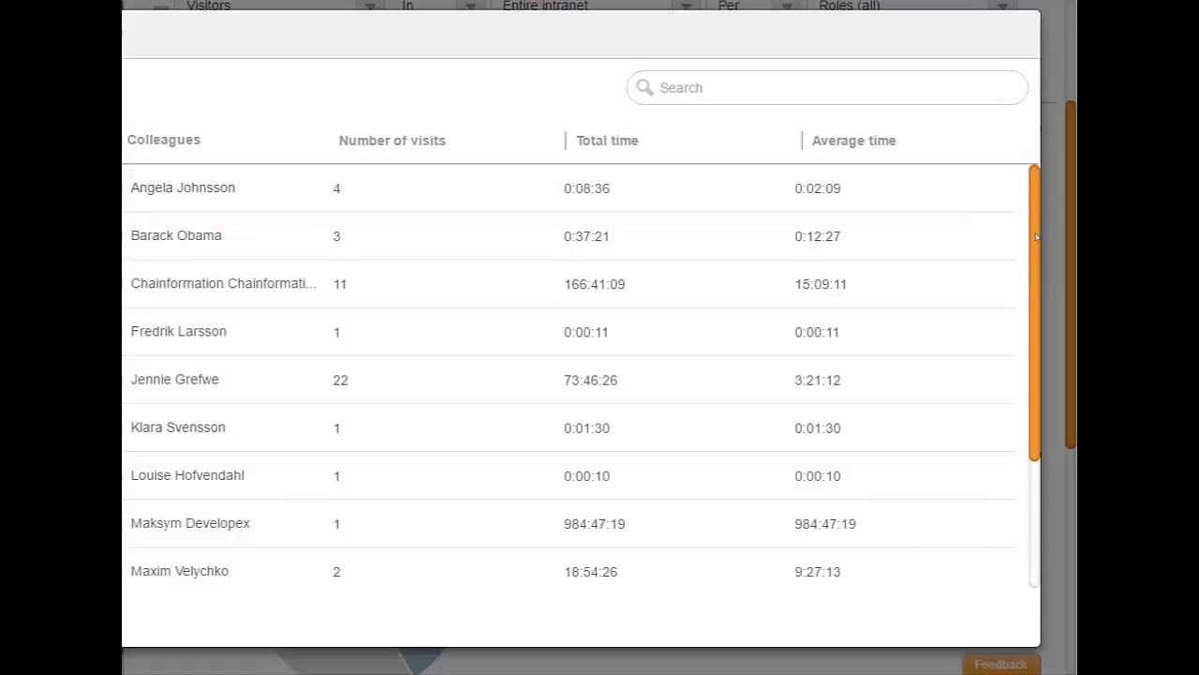
Step: Filter the July visit details to one colleague by name and close the details
{"action": "left_click_drag", "start_coordinate": [1037, 237], "coordinate": [1052, 193]}
{"action": "left_click", "coordinate": [684, 88]}
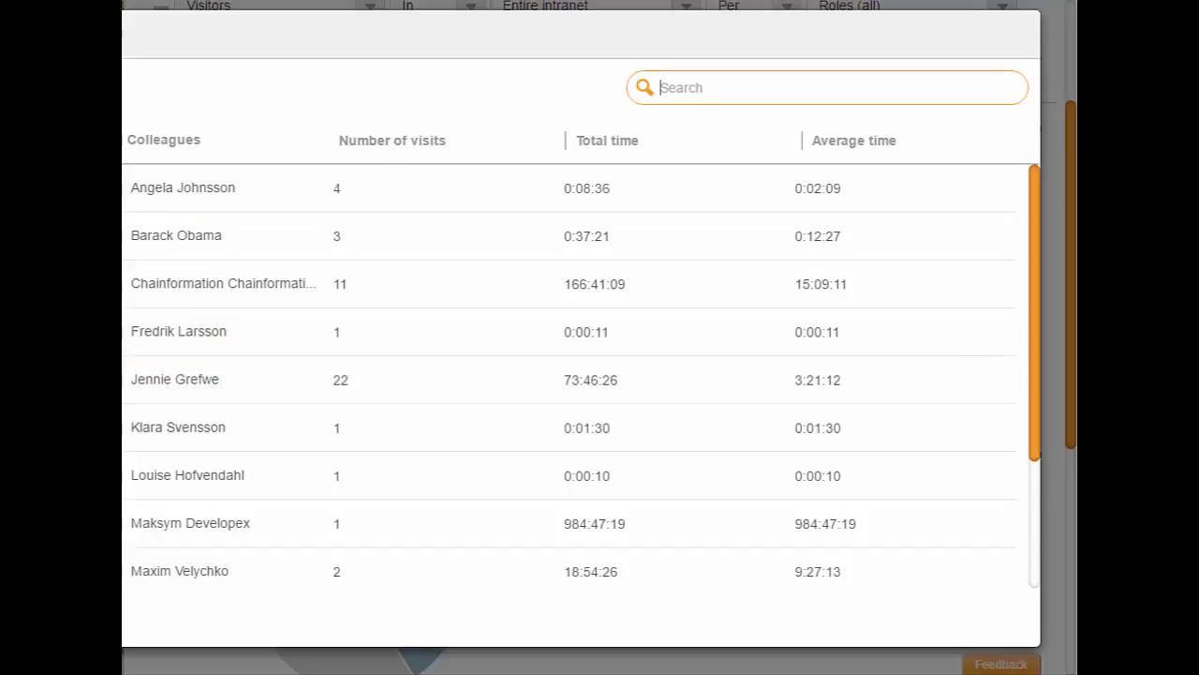
{"action": "type", "text": "jenn"}
{"action": "left_click", "coordinate": [717, 187]}
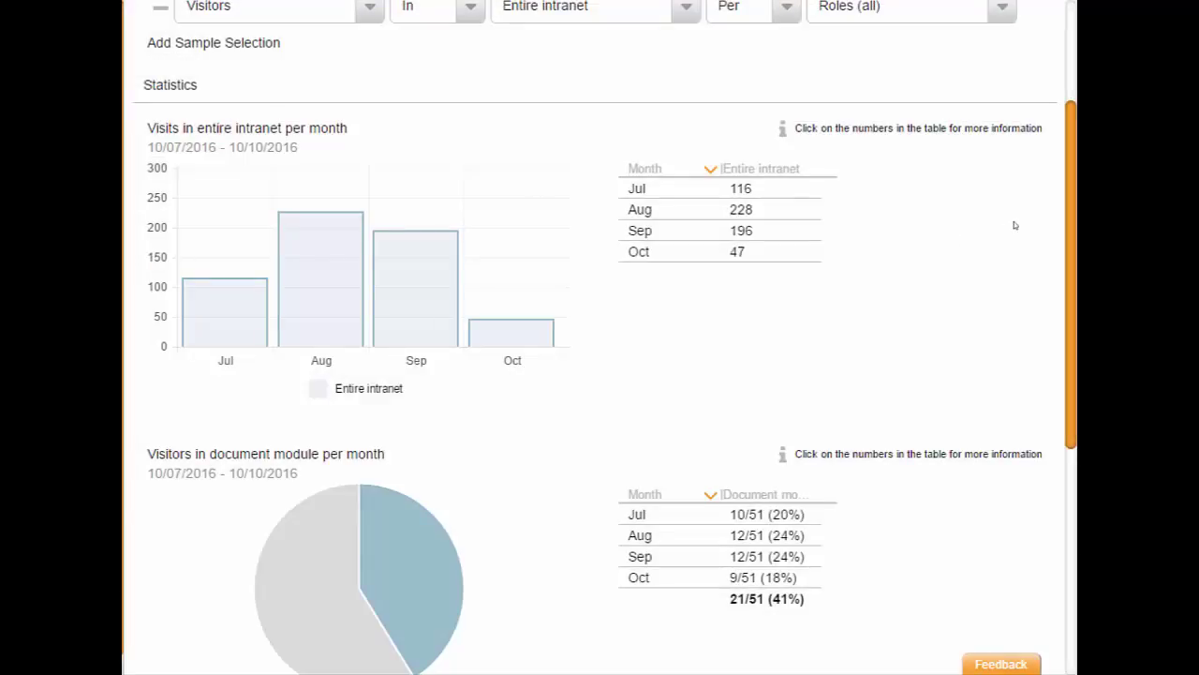
Step: View the July visitor details for the document module without the colleague filter, and close them
{"action": "left_click_drag", "start_coordinate": [1065, 215], "coordinate": [1067, 356]}
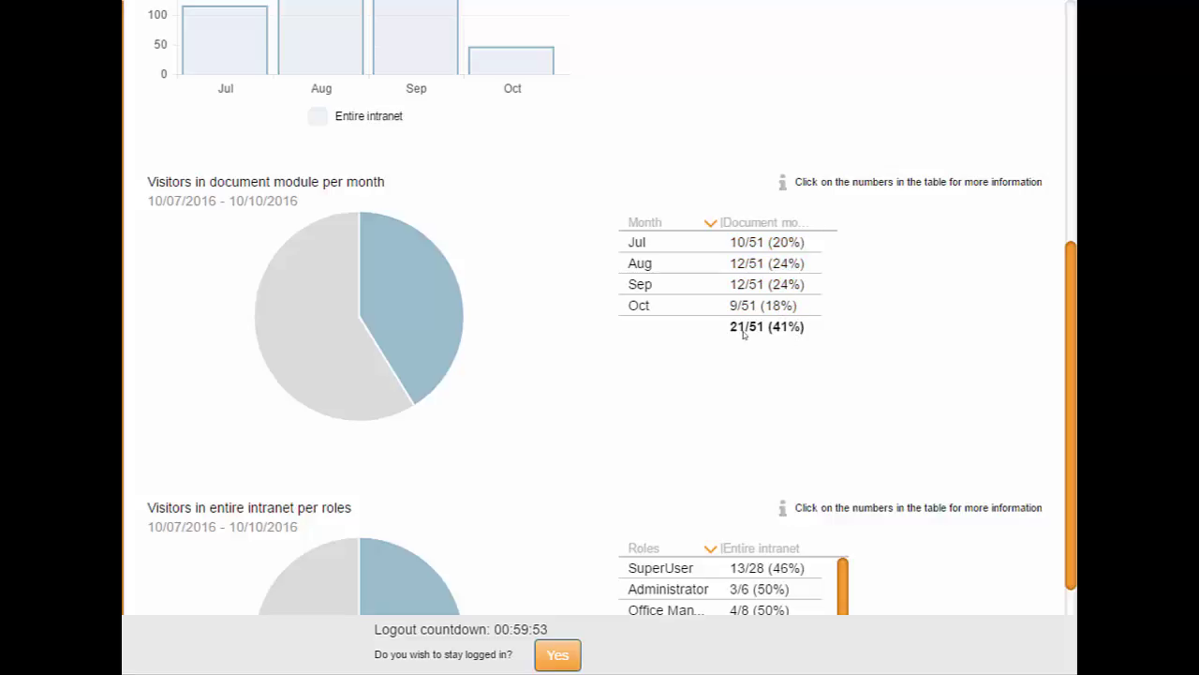
{"action": "mouse_move", "coordinate": [417, 301]}
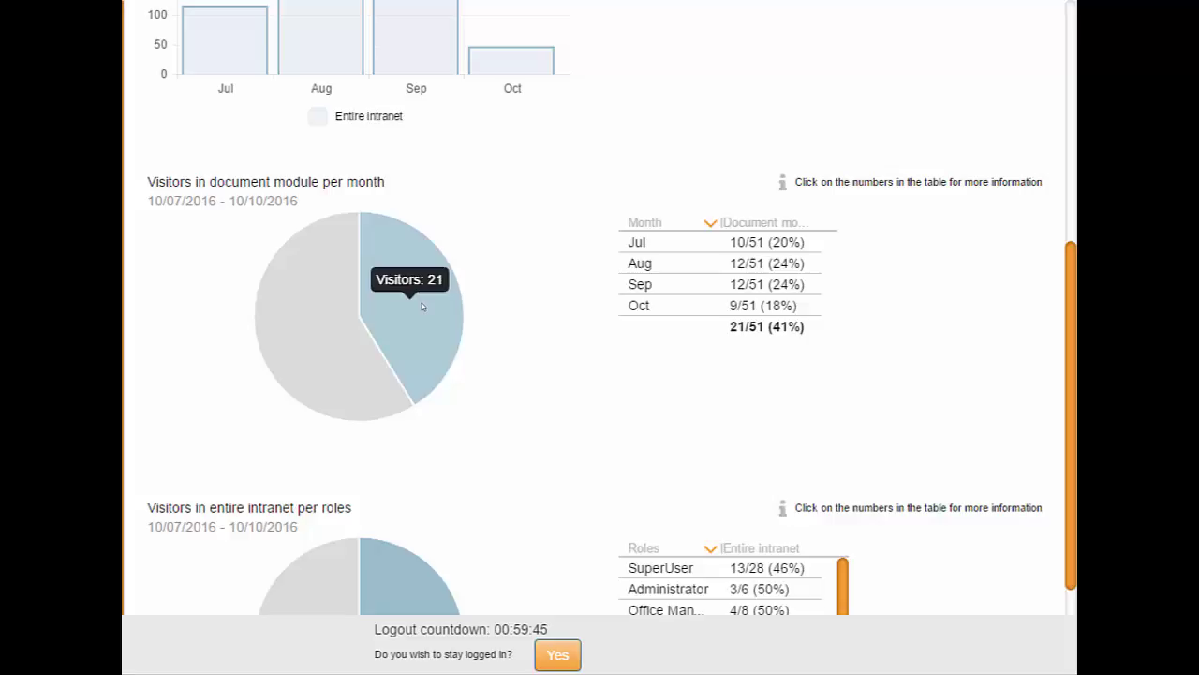
{"action": "mouse_move", "coordinate": [310, 361]}
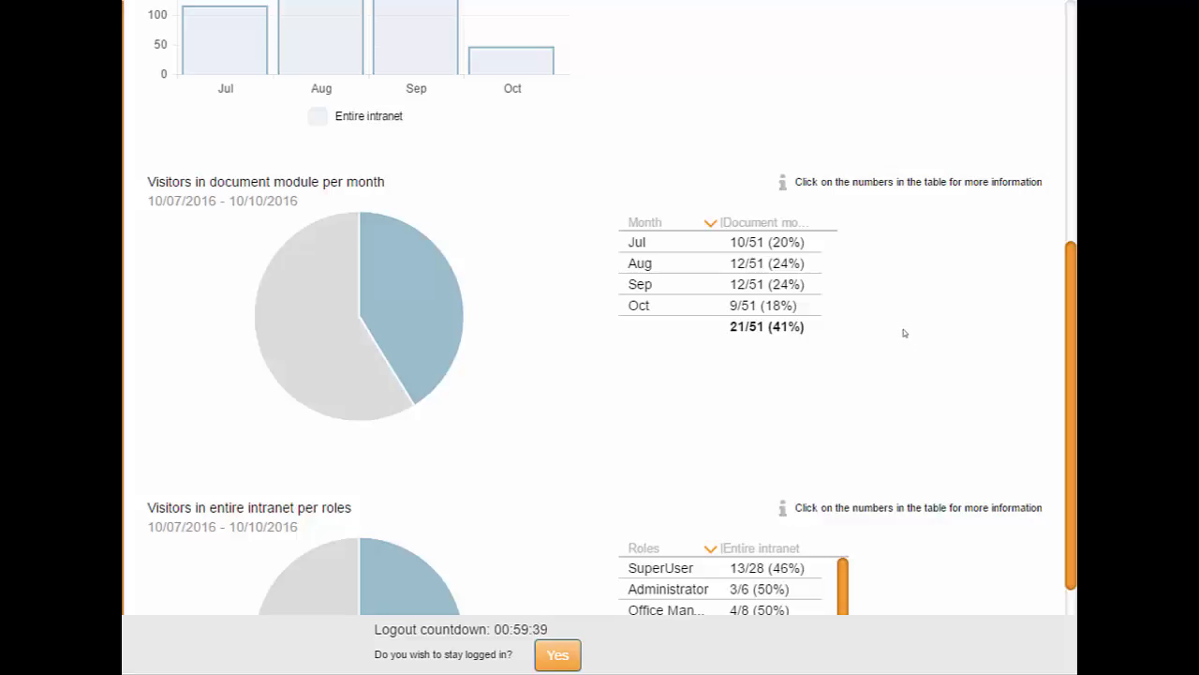
{"action": "left_click", "coordinate": [763, 243]}
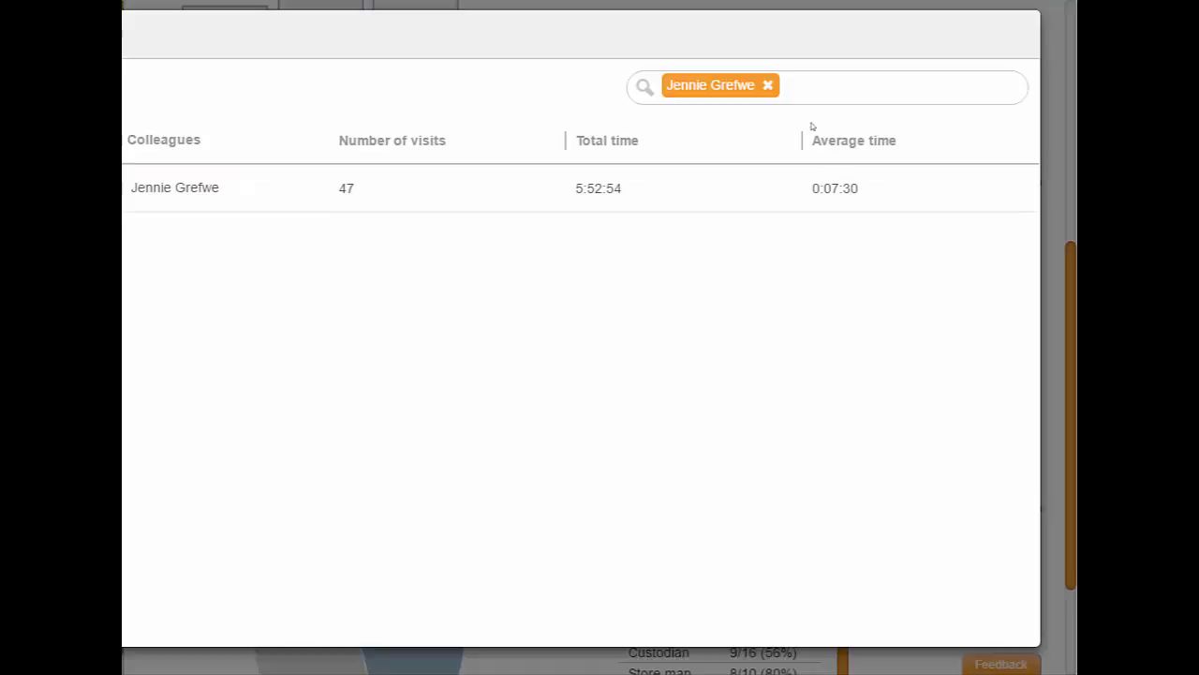
{"action": "left_click", "coordinate": [772, 89]}
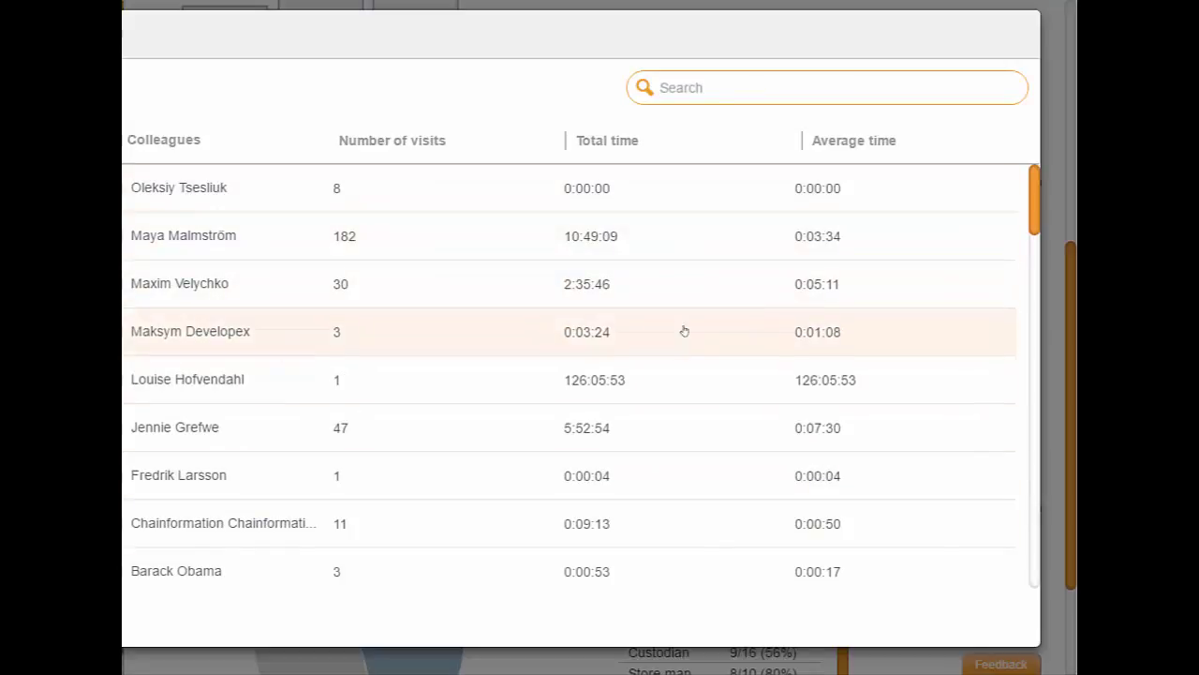
{"action": "left_click", "coordinate": [660, 88]}
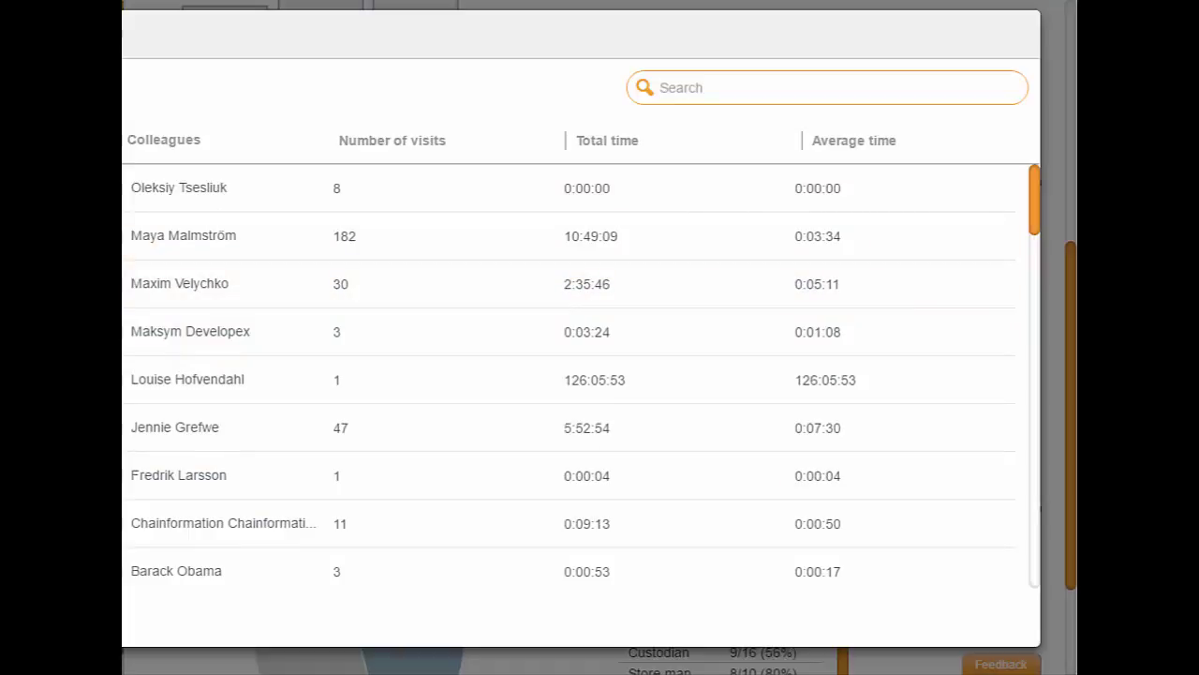
{"action": "key", "text": "Escape"}
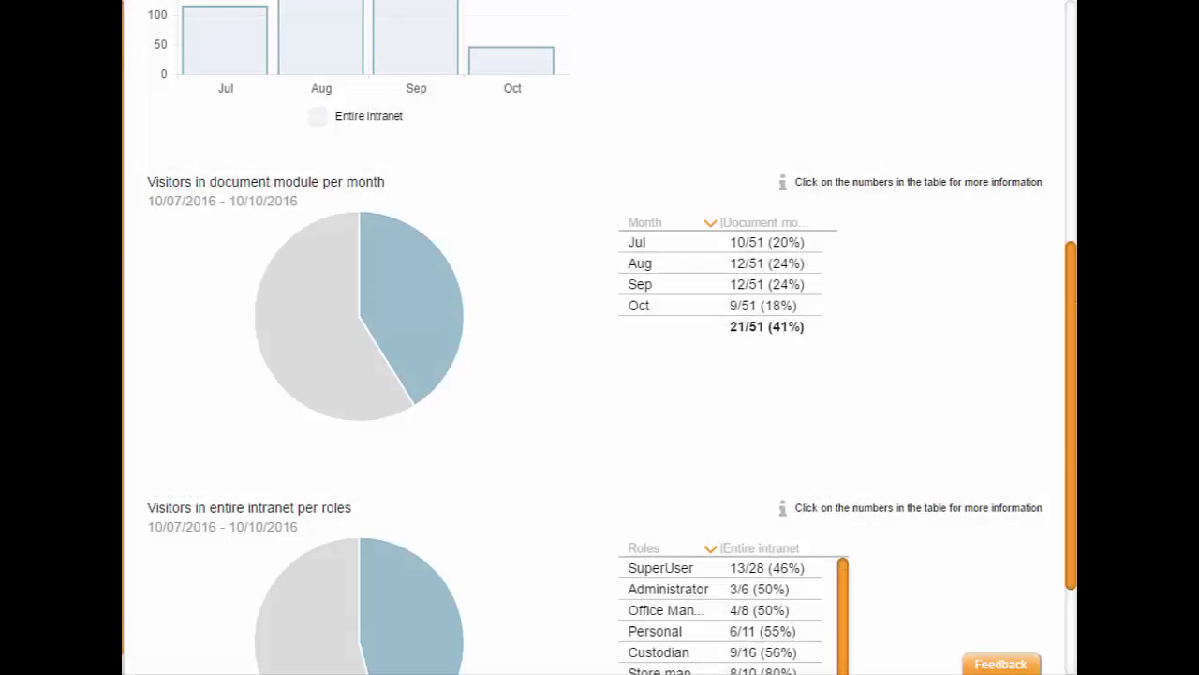
Step: Change the first sample selection to Visitors in Documents
{"action": "left_click_drag", "start_coordinate": [1071, 307], "coordinate": [1059, 58]}
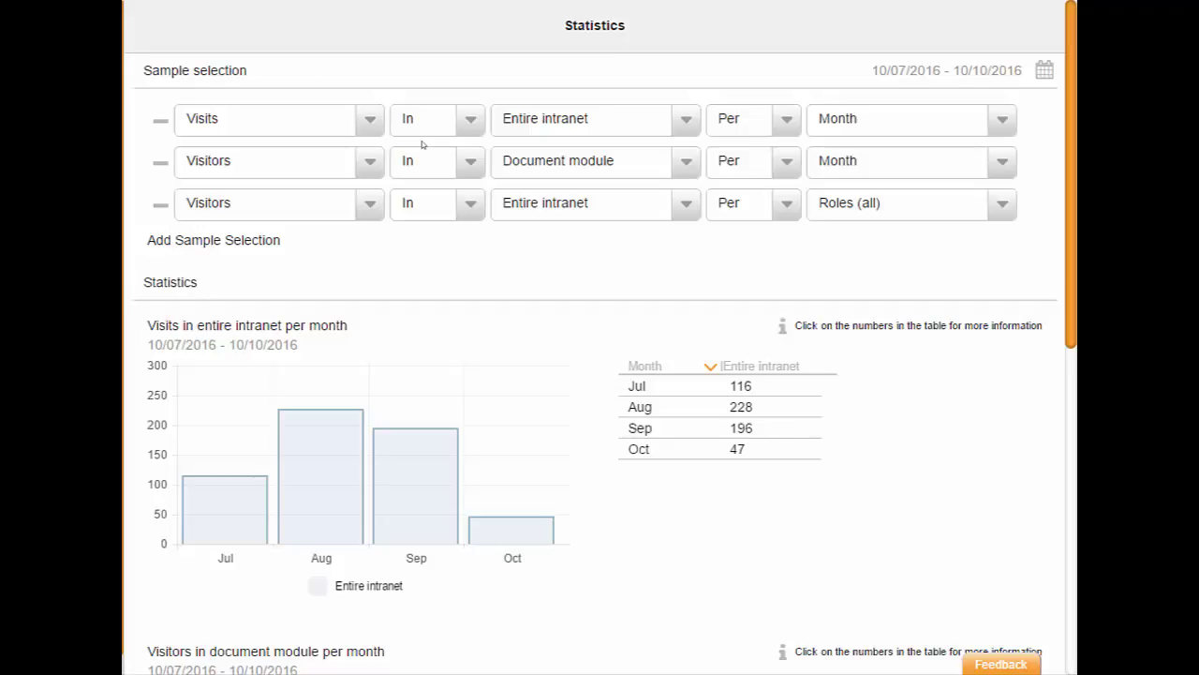
{"action": "left_click", "coordinate": [368, 120]}
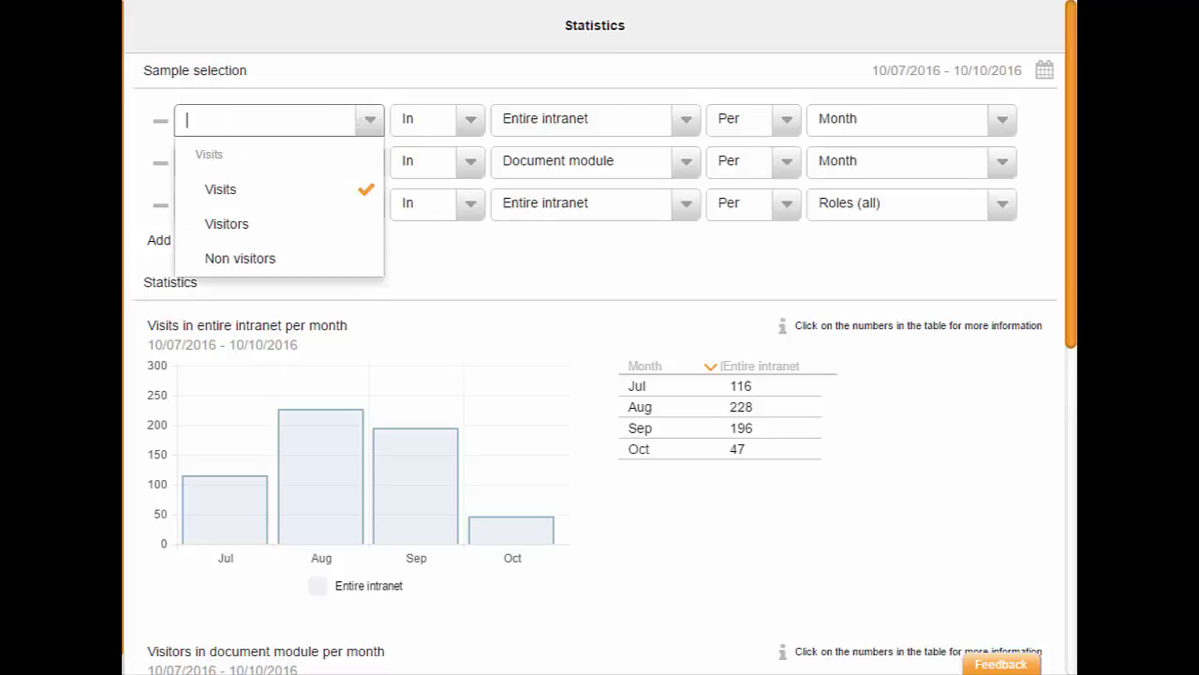
{"action": "left_click", "coordinate": [252, 226]}
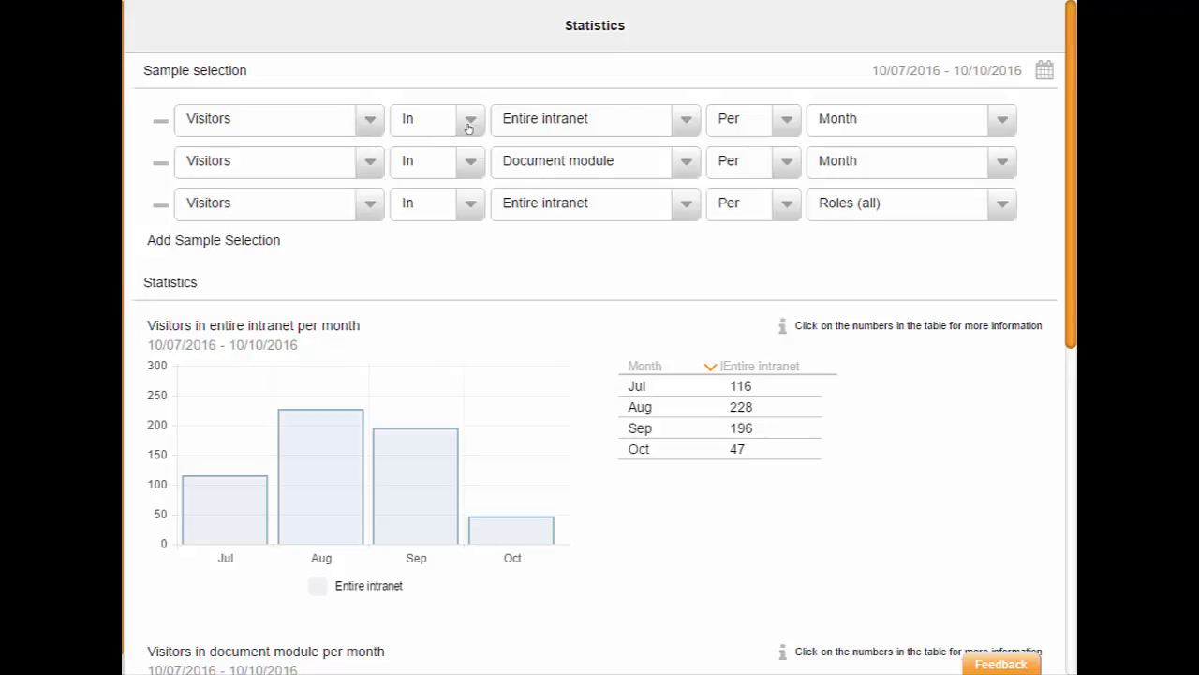
{"action": "left_click", "coordinate": [580, 118]}
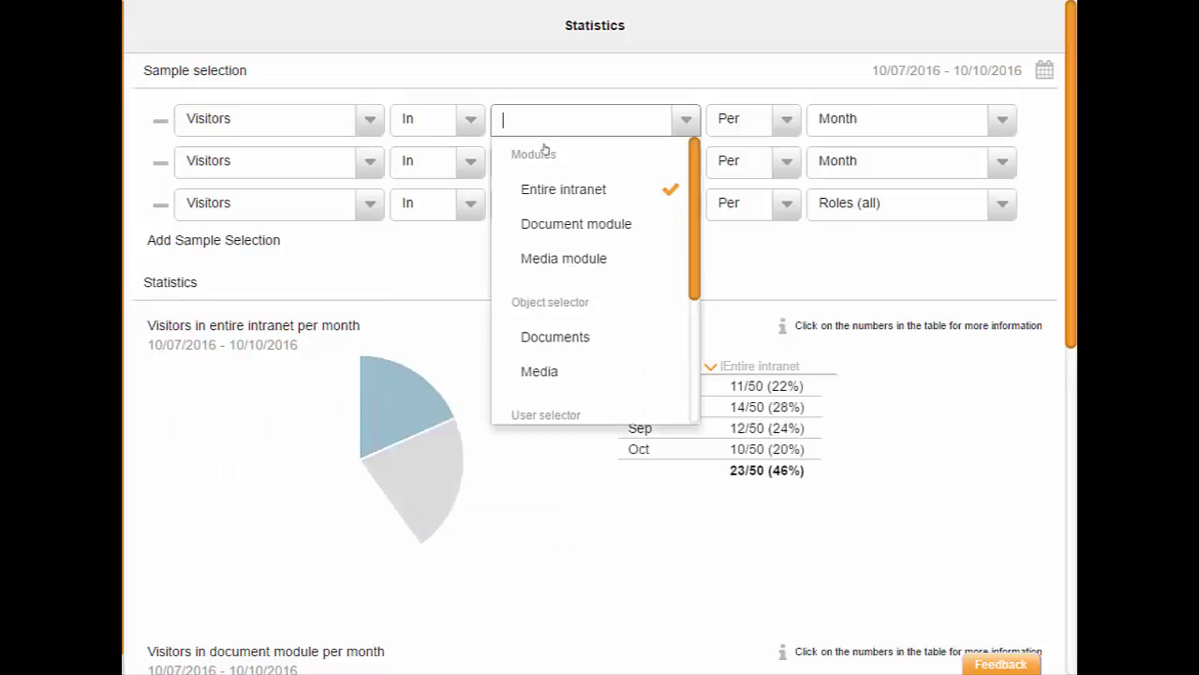
{"action": "left_click", "coordinate": [555, 337]}
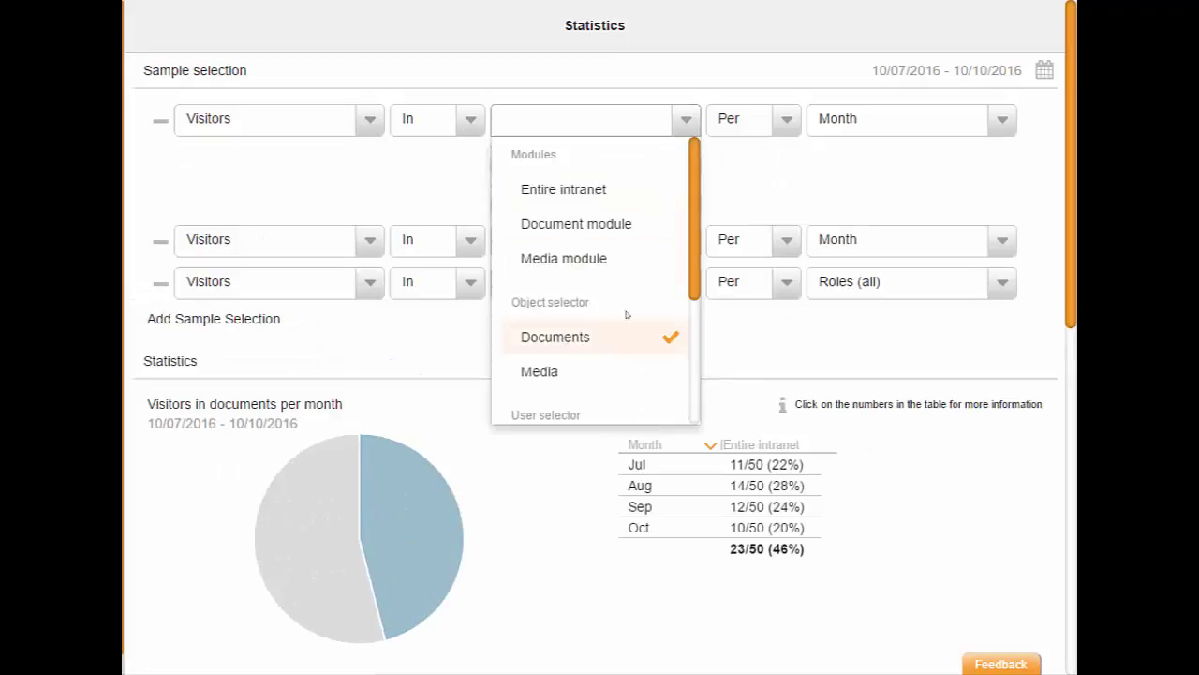
{"action": "left_click", "coordinate": [296, 16]}
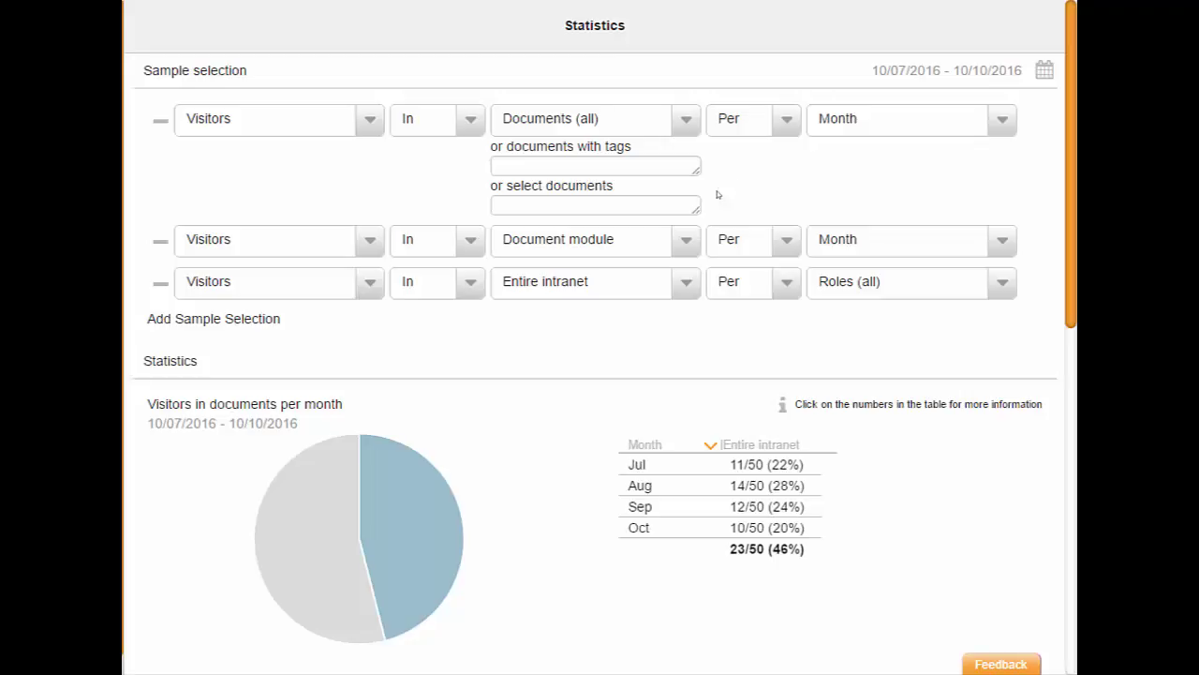
Step: Filter the first sample selection's documents by the tag Franchisemanual
{"action": "left_click", "coordinate": [580, 166]}
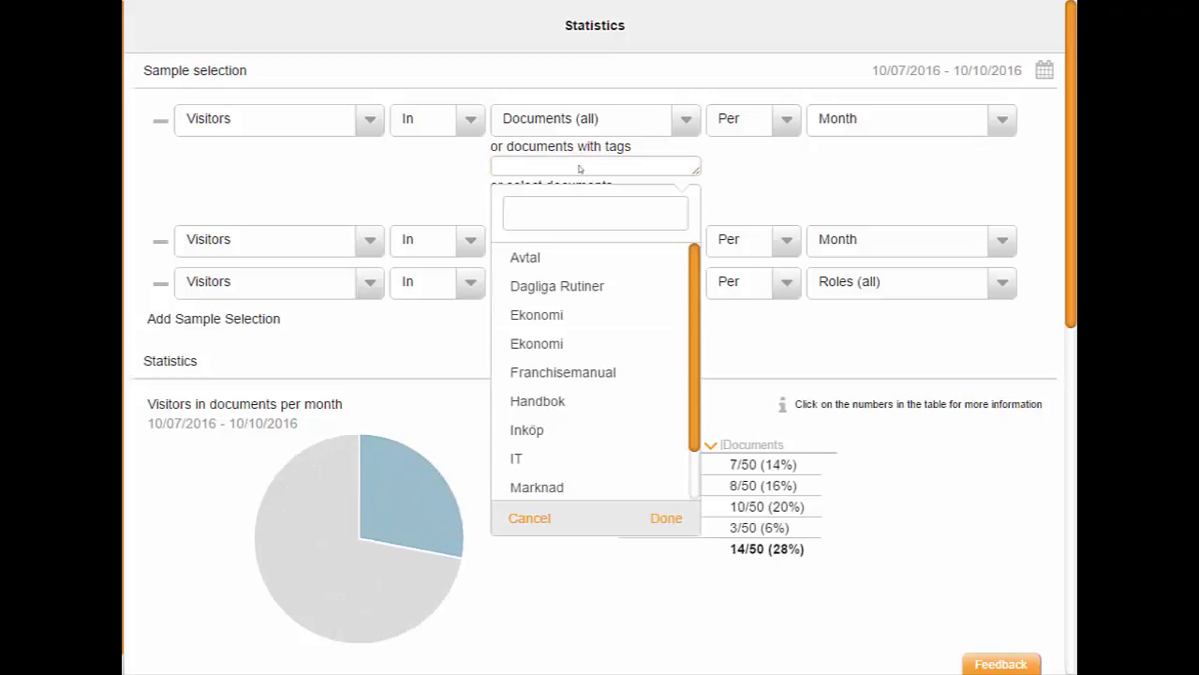
{"action": "left_click", "coordinate": [563, 372]}
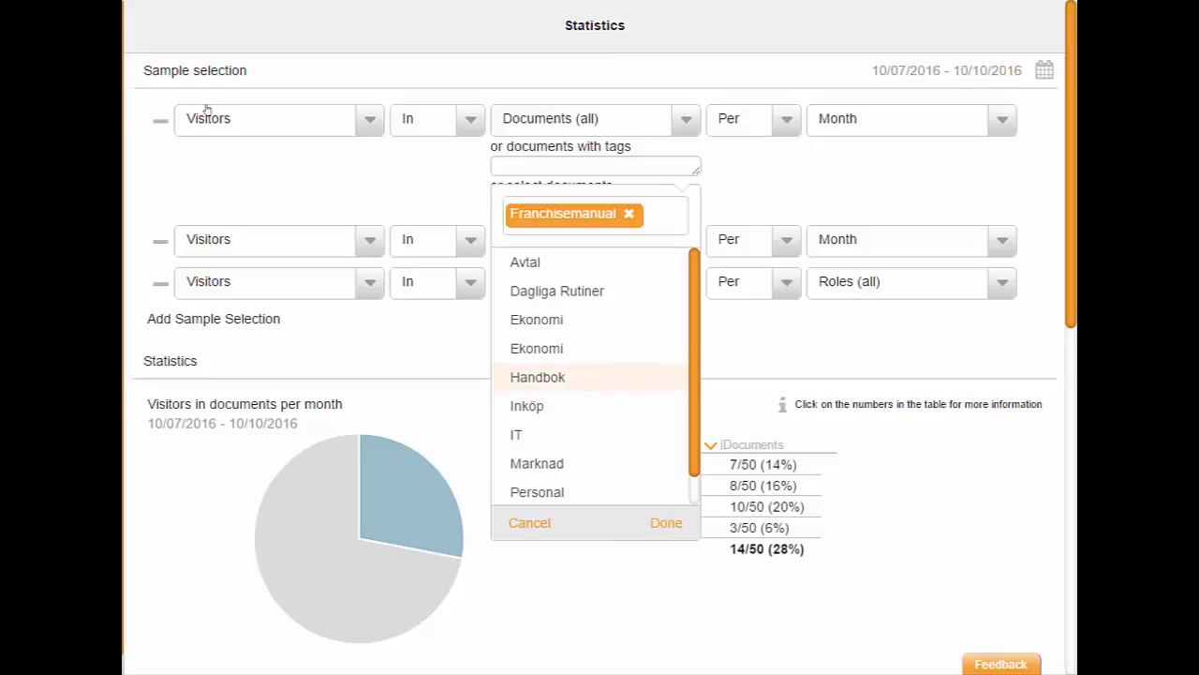
{"action": "left_click", "coordinate": [666, 523]}
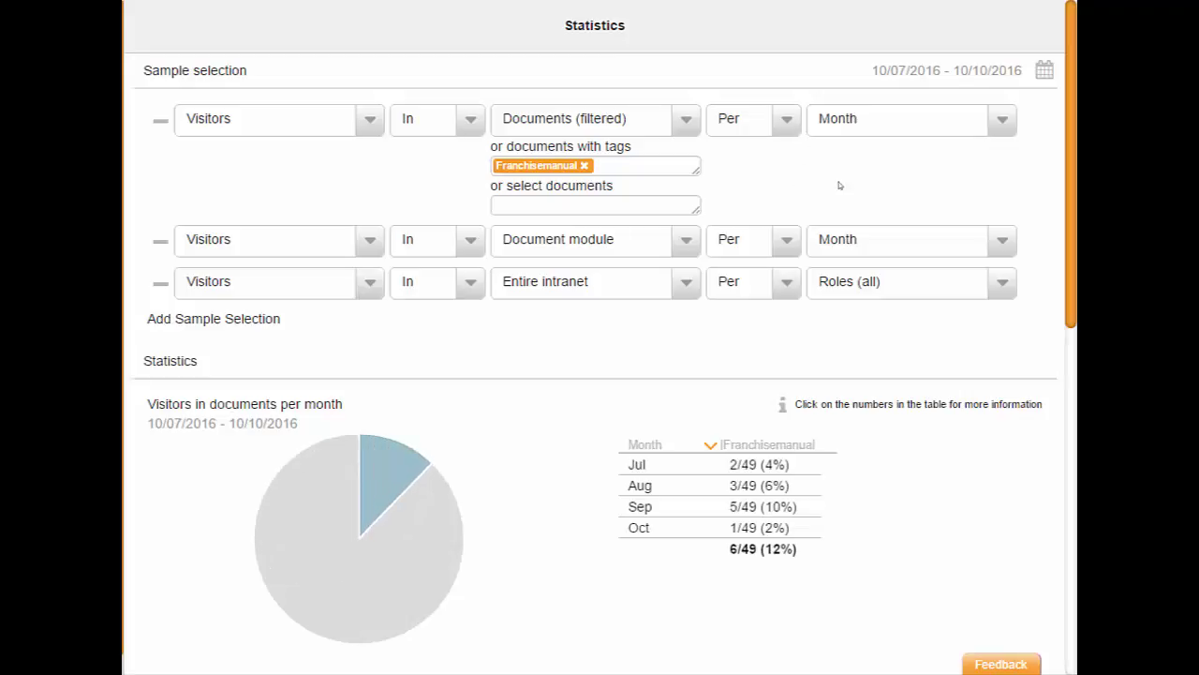
Step: View the July visitor details for the Franchisemanual documents sorted by number of visits, and close them
{"action": "left_click_drag", "start_coordinate": [1068, 221], "coordinate": [1068, 348]}
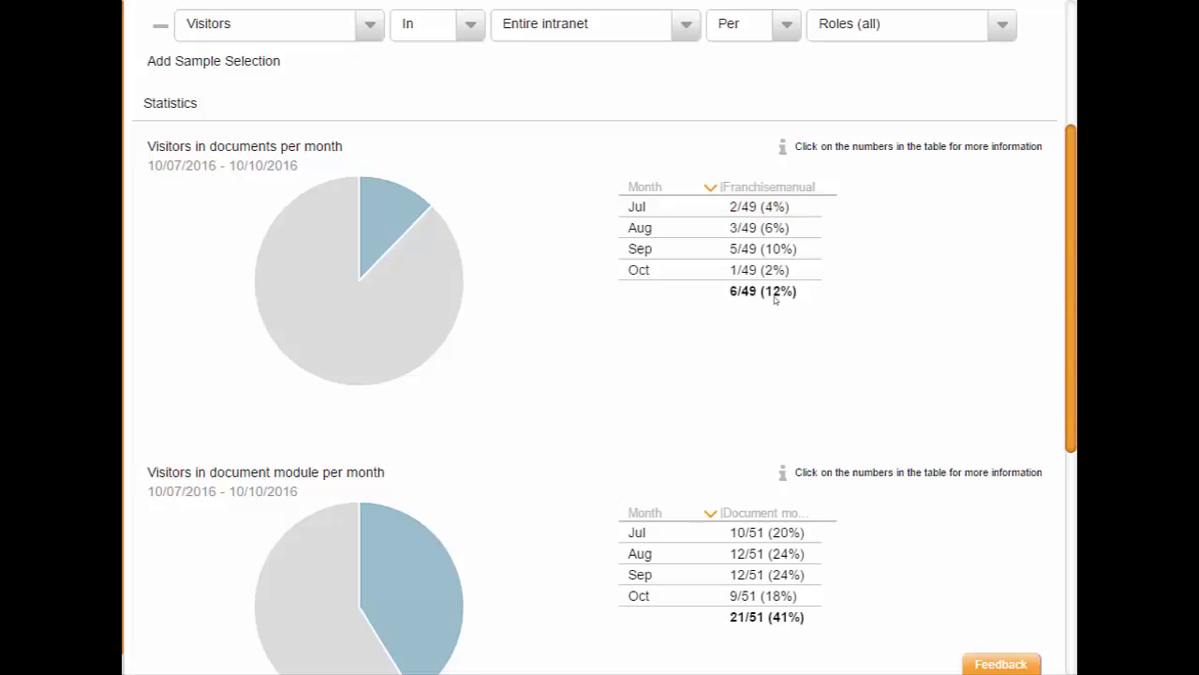
{"action": "mouse_move", "coordinate": [397, 215]}
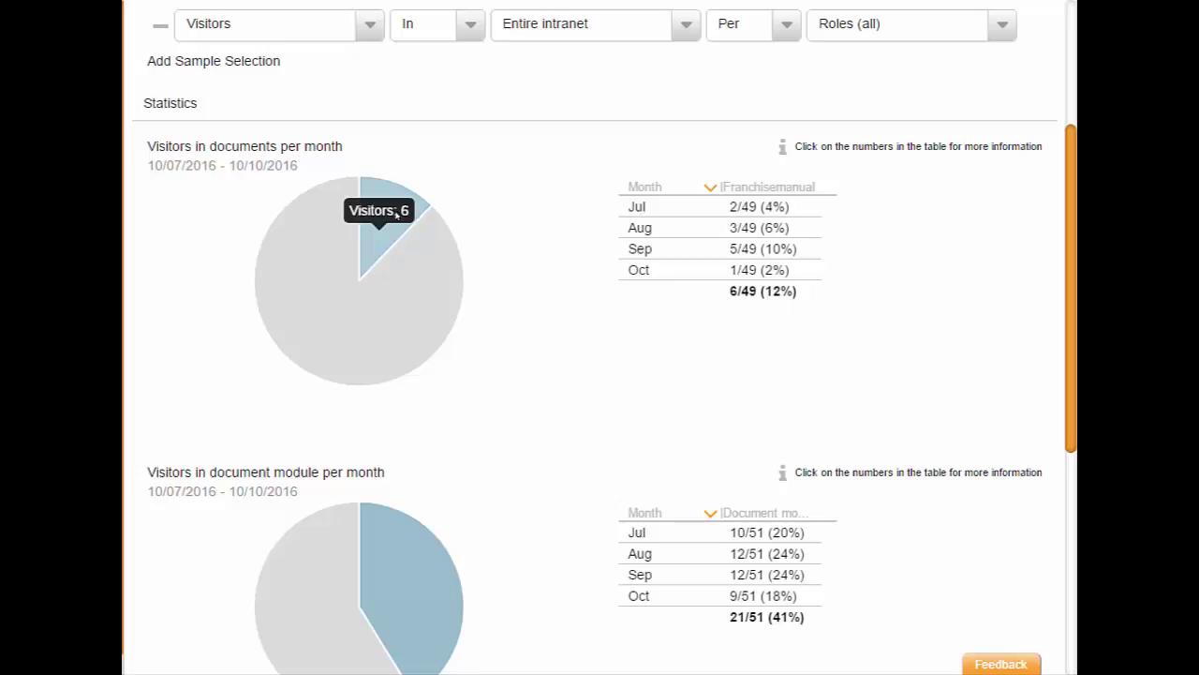
{"action": "mouse_move", "coordinate": [427, 284]}
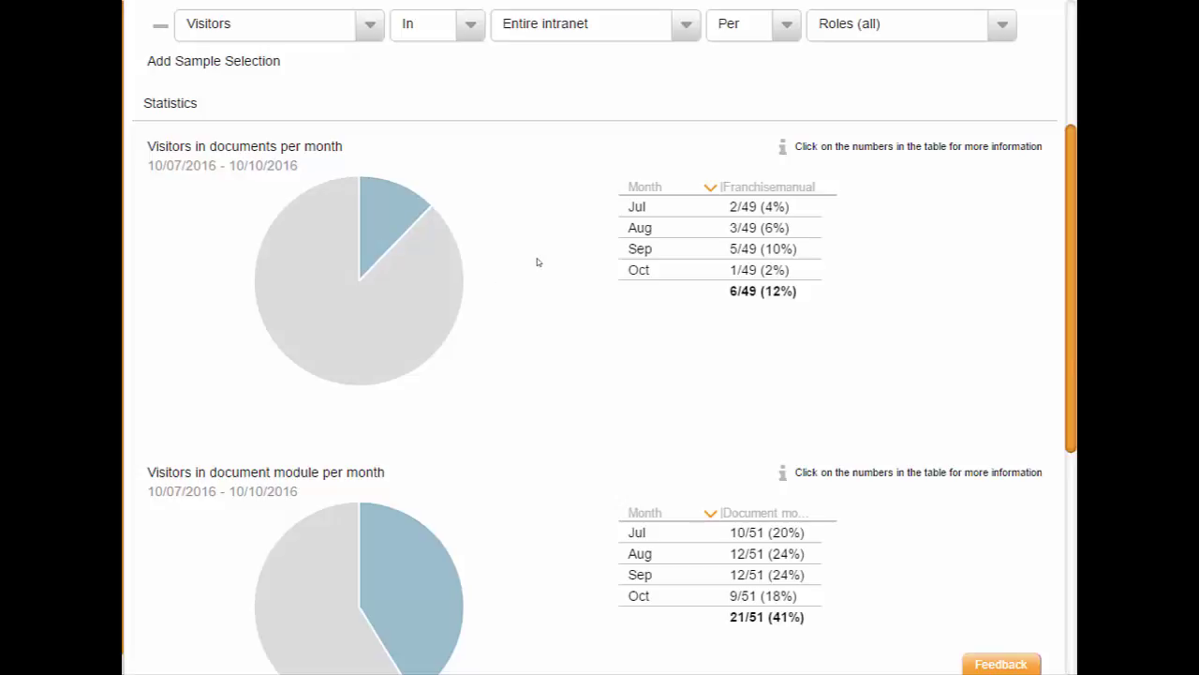
{"action": "left_click", "coordinate": [755, 208]}
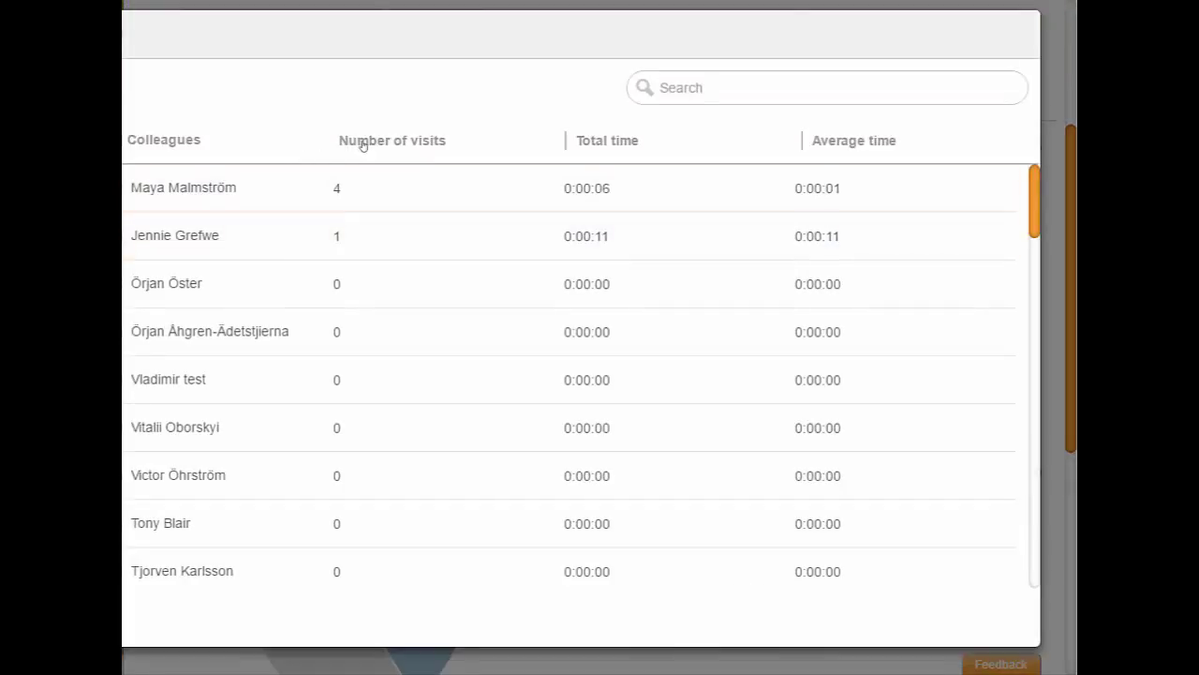
{"action": "left_click", "coordinate": [361, 141]}
{"action": "left_click", "coordinate": [126, 35]}
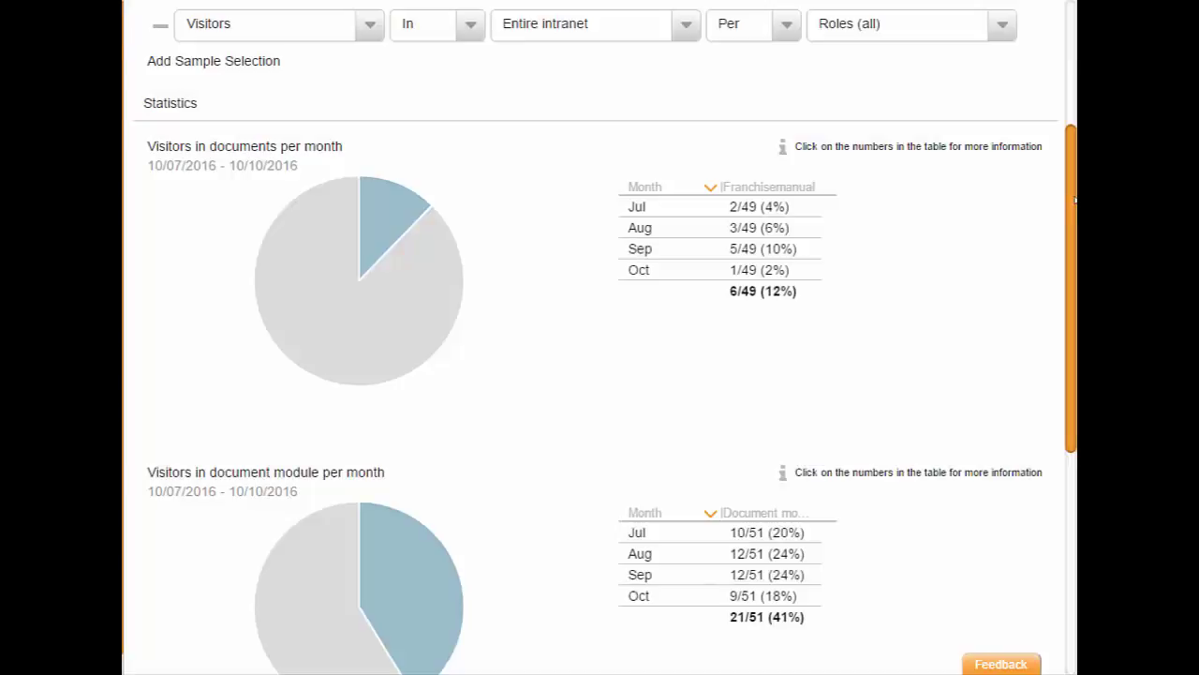
{"action": "scroll", "coordinate": [1075, 199], "scroll_direction": "up", "scroll_amount": 5}
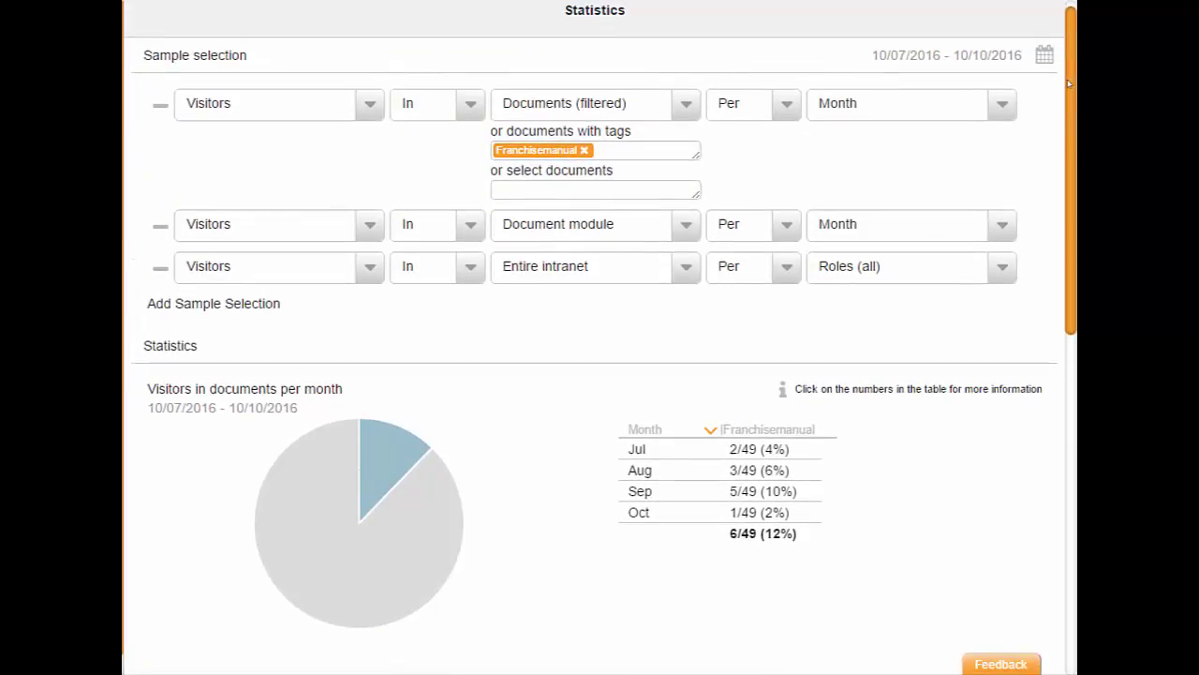
Step: Remove the Franchisemanual tag from the first sample selection and review the options available for each part of that selection
{"action": "left_click", "coordinate": [584, 151]}
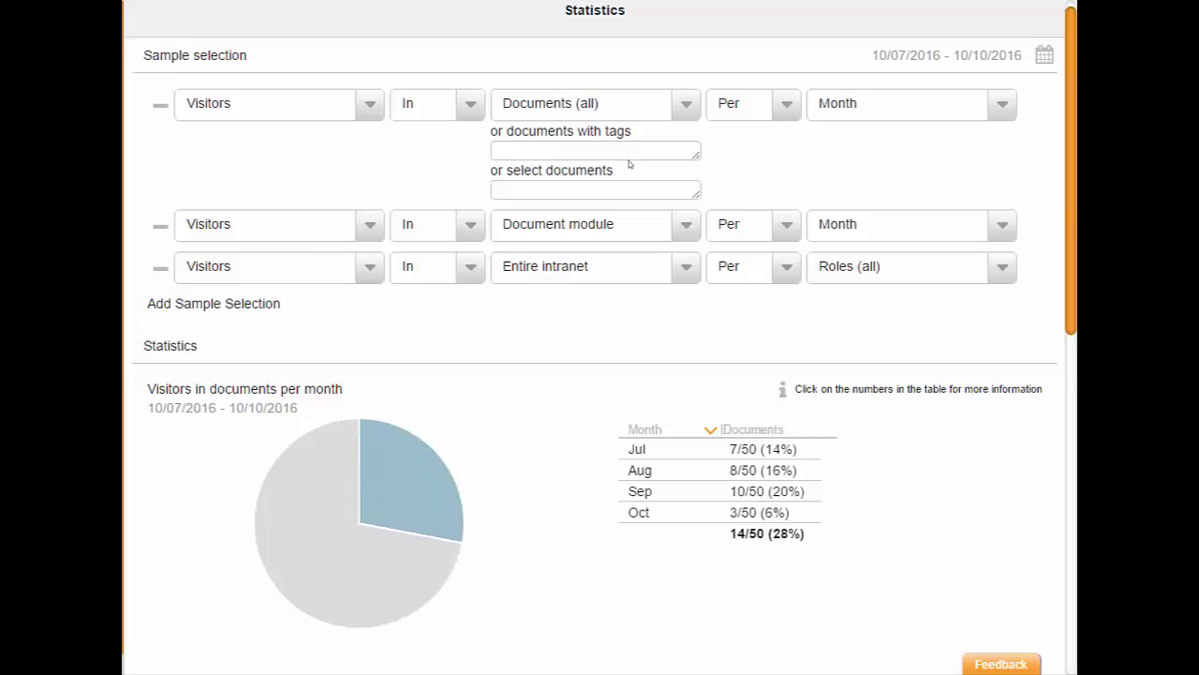
{"action": "left_click", "coordinate": [279, 110]}
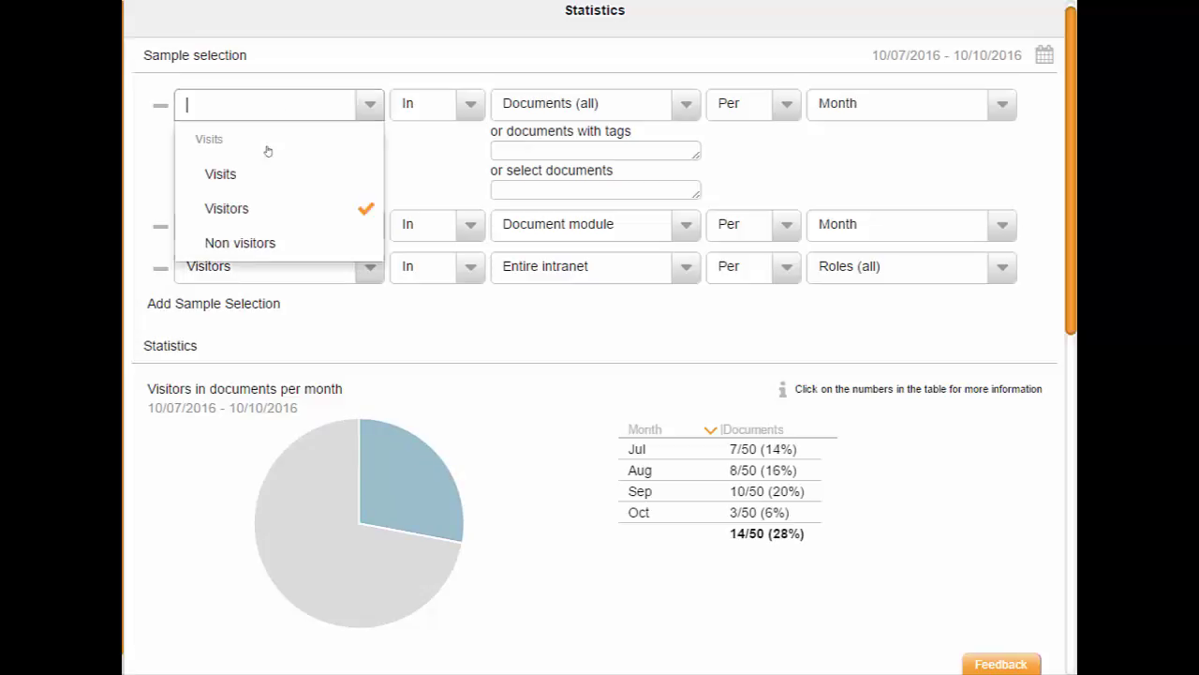
{"action": "left_click", "coordinate": [440, 117]}
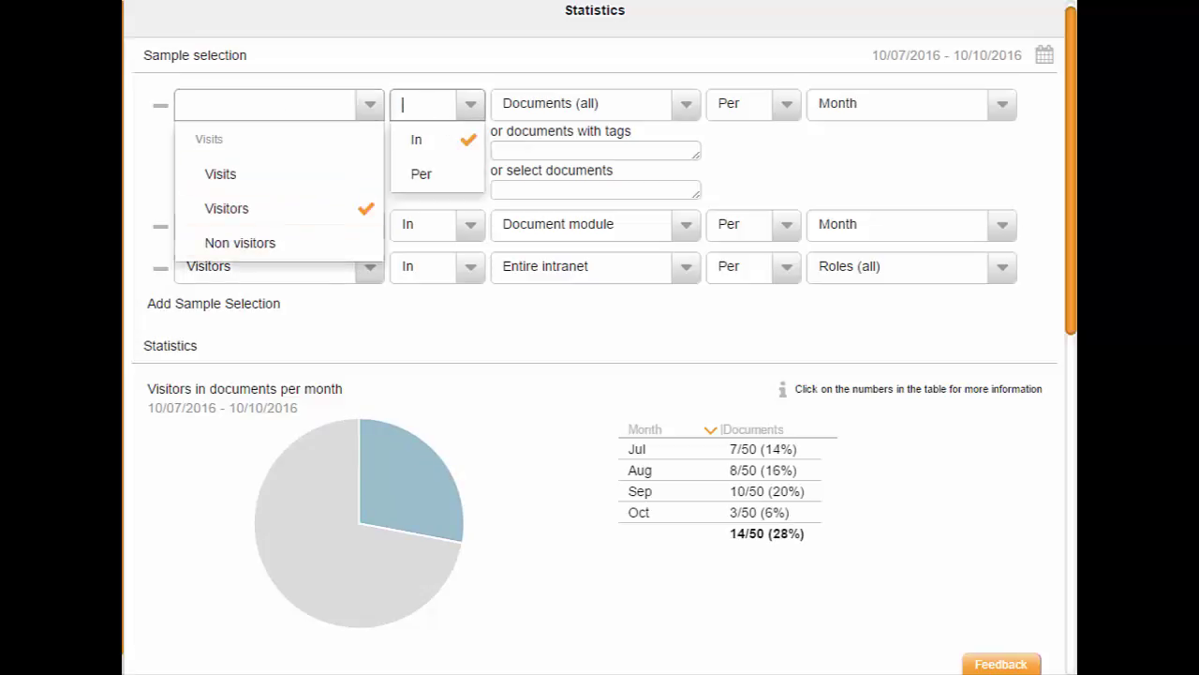
{"action": "left_click", "coordinate": [532, 111]}
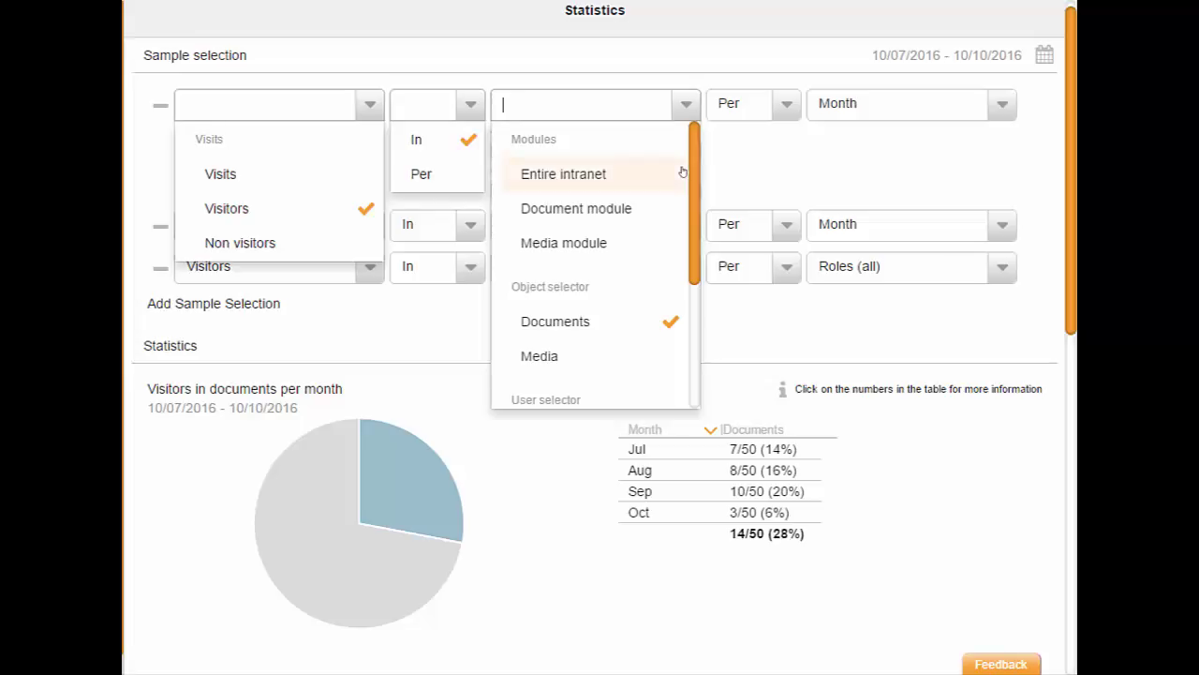
{"action": "mouse_move", "coordinate": [695, 169]}
{"action": "left_mouse_down"}
{"action": "mouse_move", "coordinate": [694, 301]}
{"action": "mouse_move", "coordinate": [695, 183]}
{"action": "left_mouse_up"}
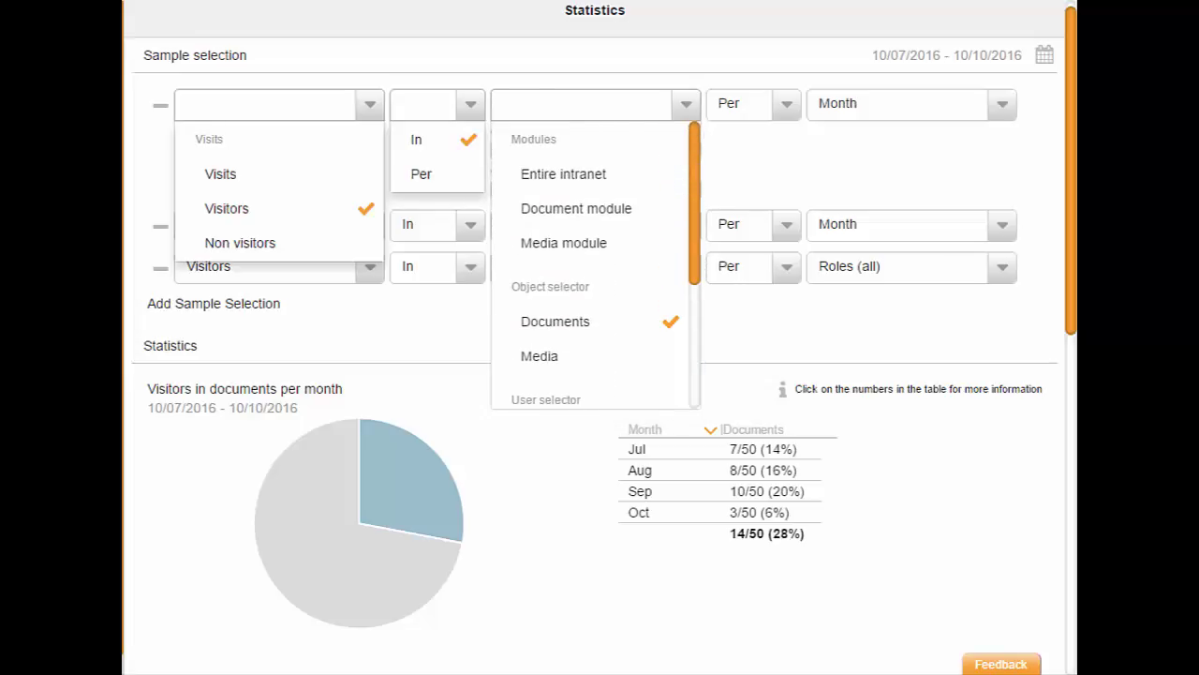
{"action": "left_click", "coordinate": [783, 105]}
{"action": "left_click", "coordinate": [828, 108]}
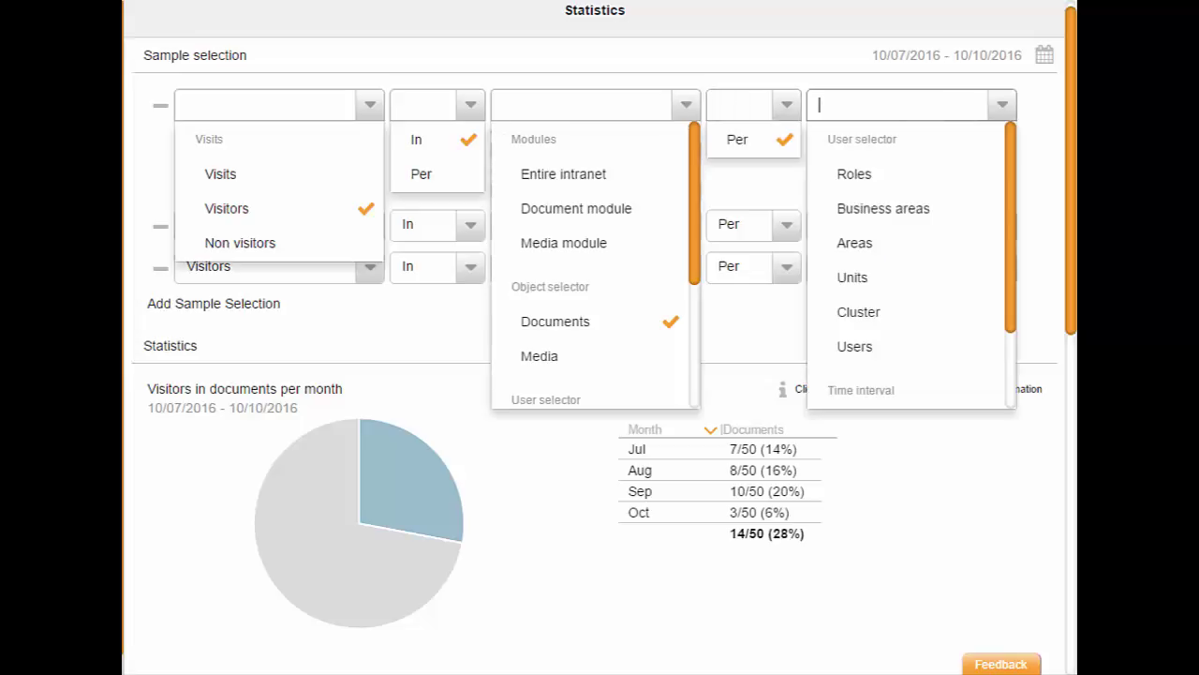
{"action": "left_click", "coordinate": [315, 17]}
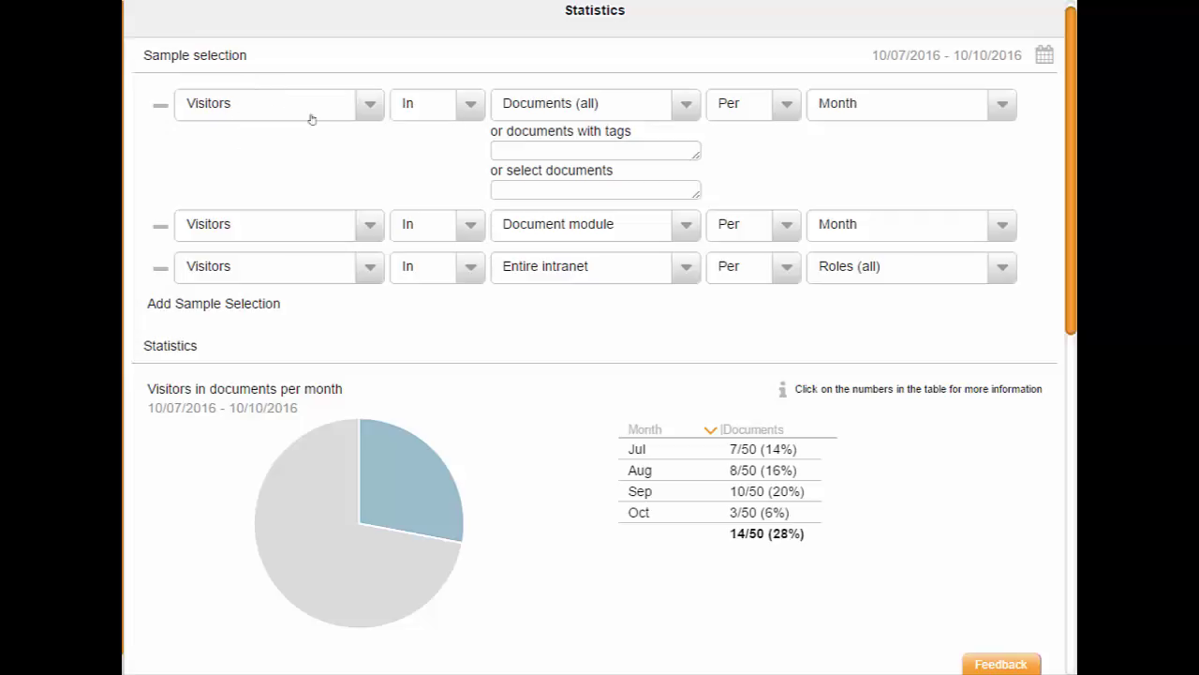
Step: Limit the first sample selection to the document "1. Thumbnail displayed directly?" and view its July visitor details, closing them again
{"action": "left_click", "coordinate": [537, 197]}
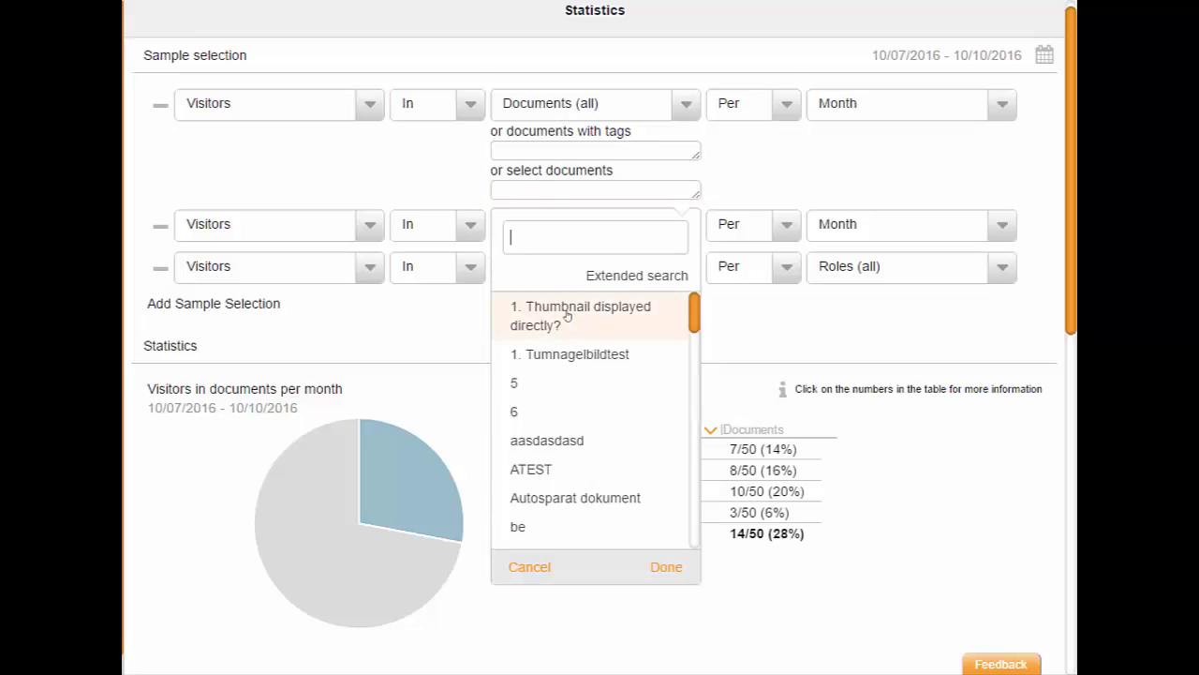
{"action": "left_click", "coordinate": [567, 316]}
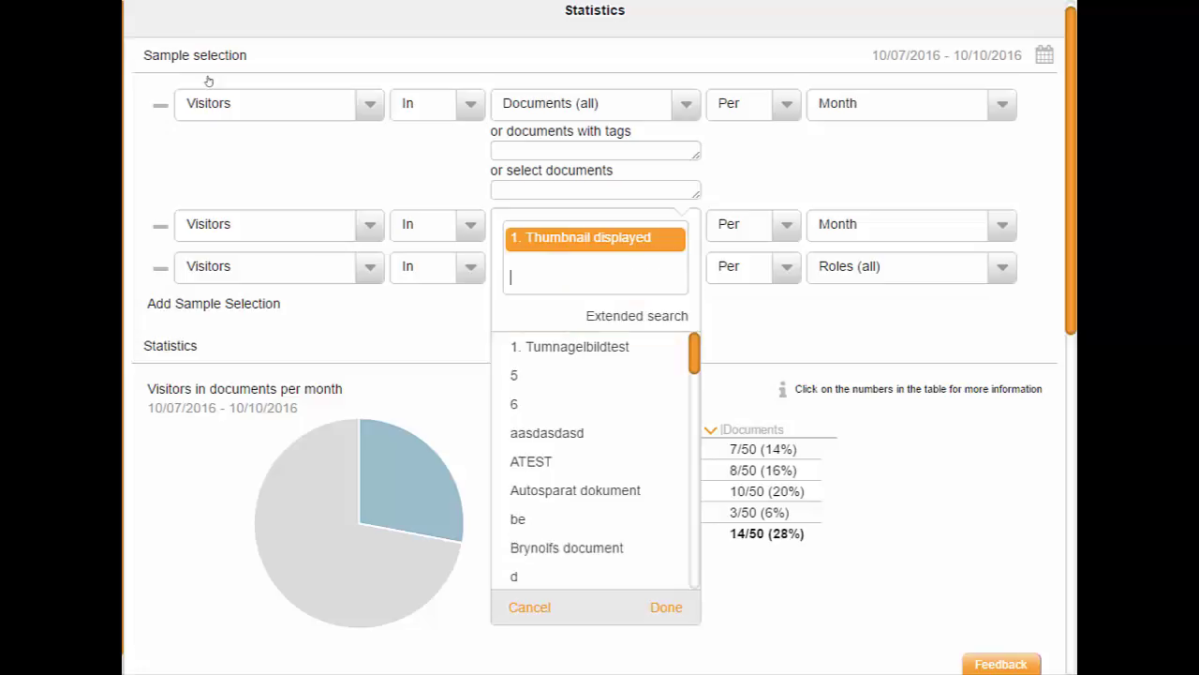
{"action": "left_click", "coordinate": [663, 607]}
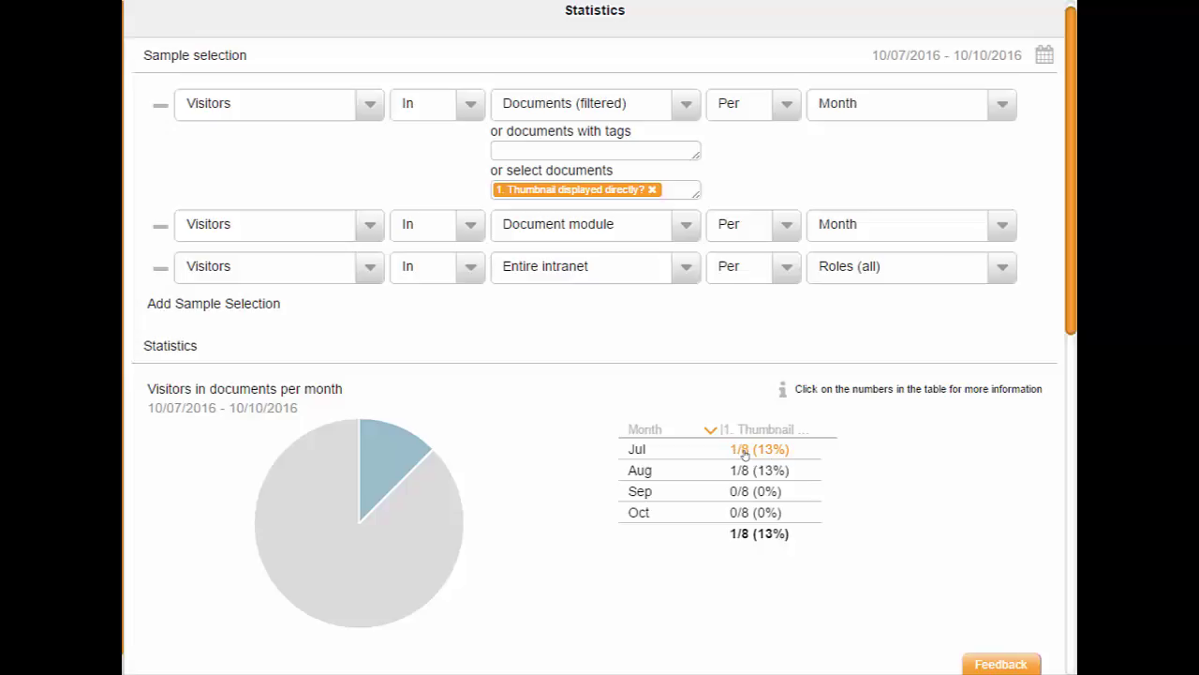
{"action": "left_click", "coordinate": [744, 456]}
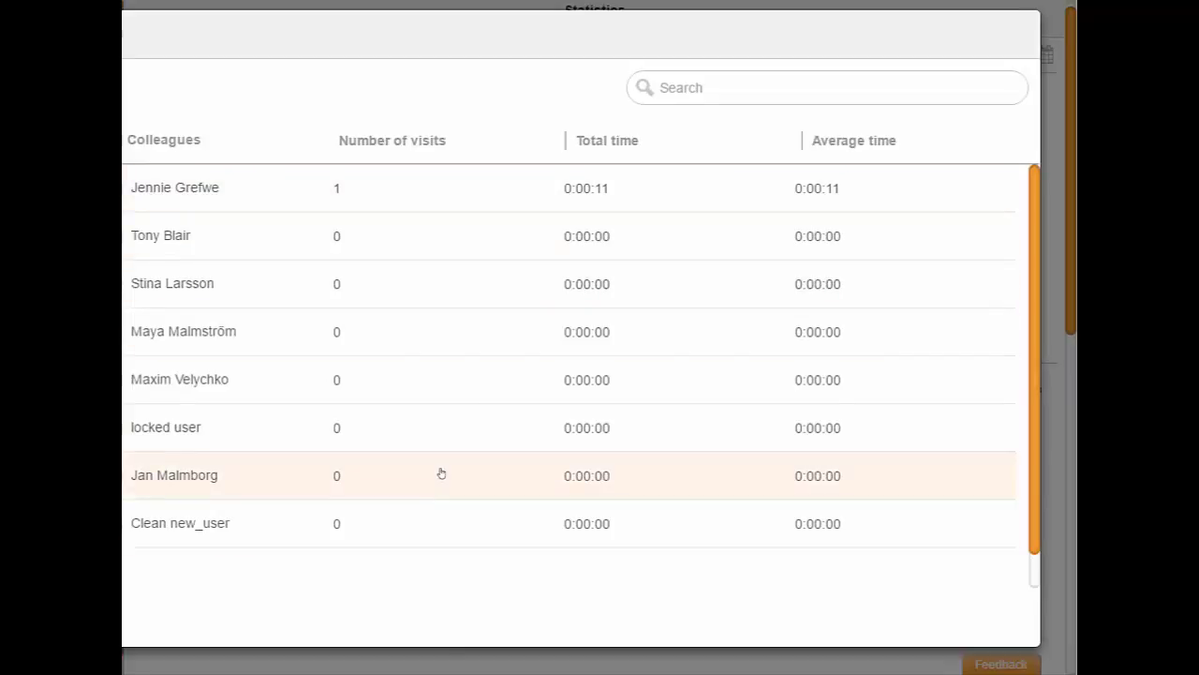
{"action": "key", "text": "Escape"}
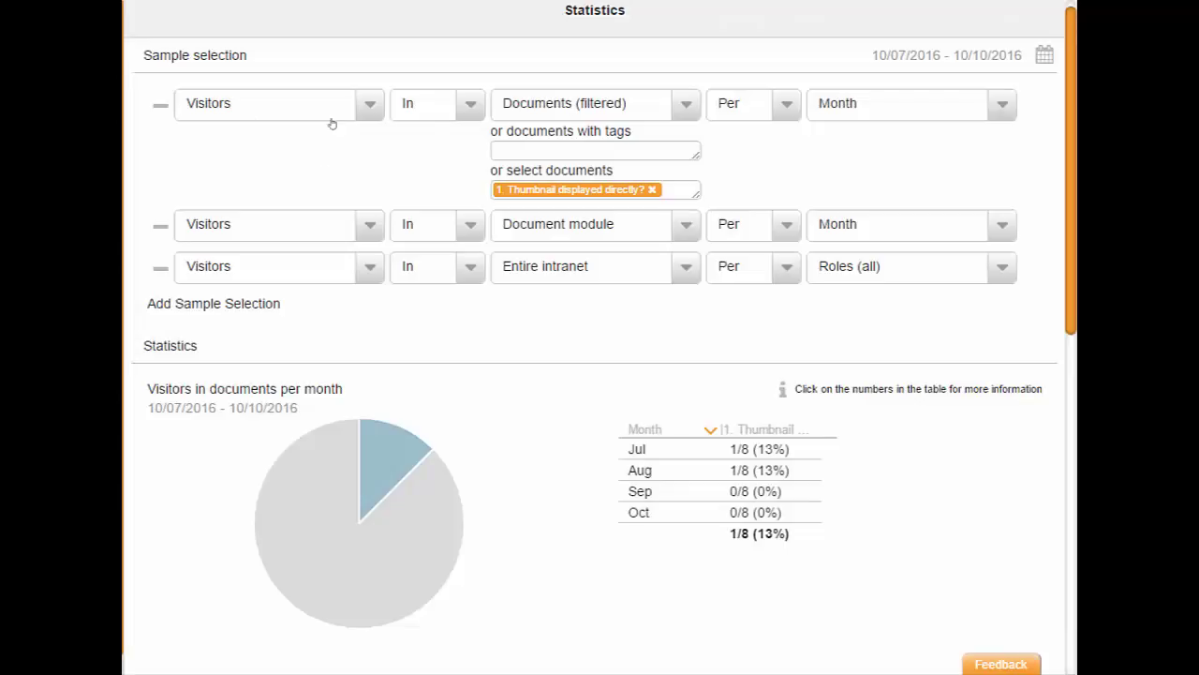
Step: Change the first sample selection from Visitors to Non visitors for the selected document
{"action": "left_click", "coordinate": [368, 108]}
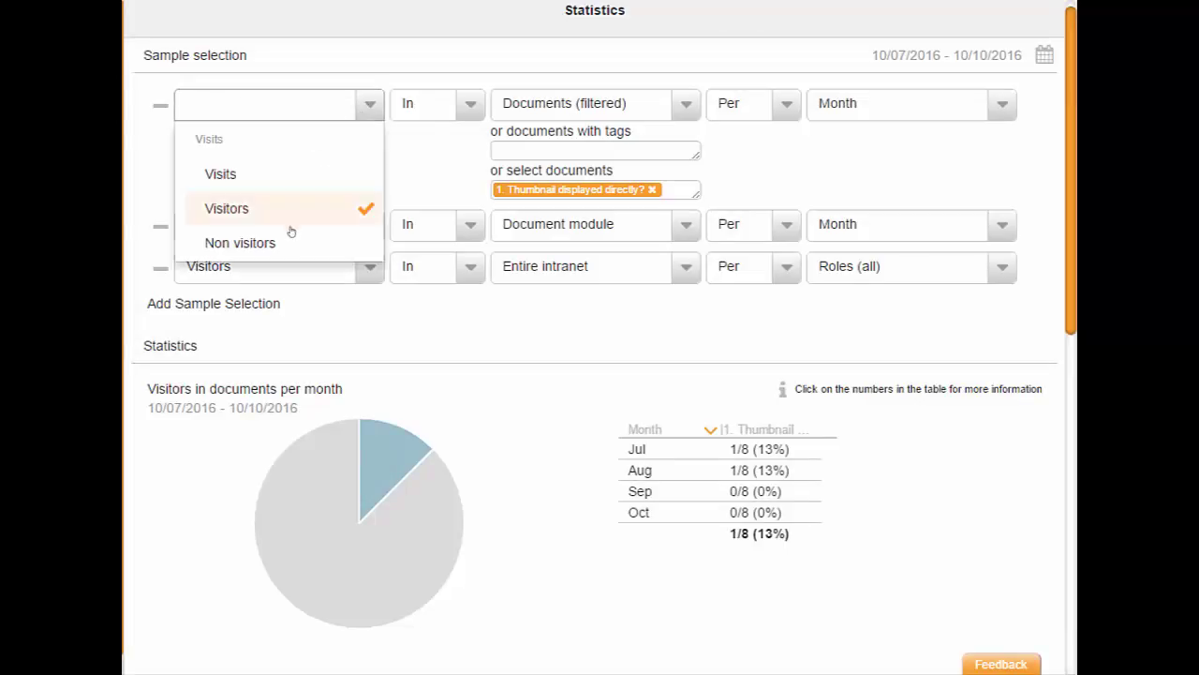
{"action": "left_click", "coordinate": [241, 243]}
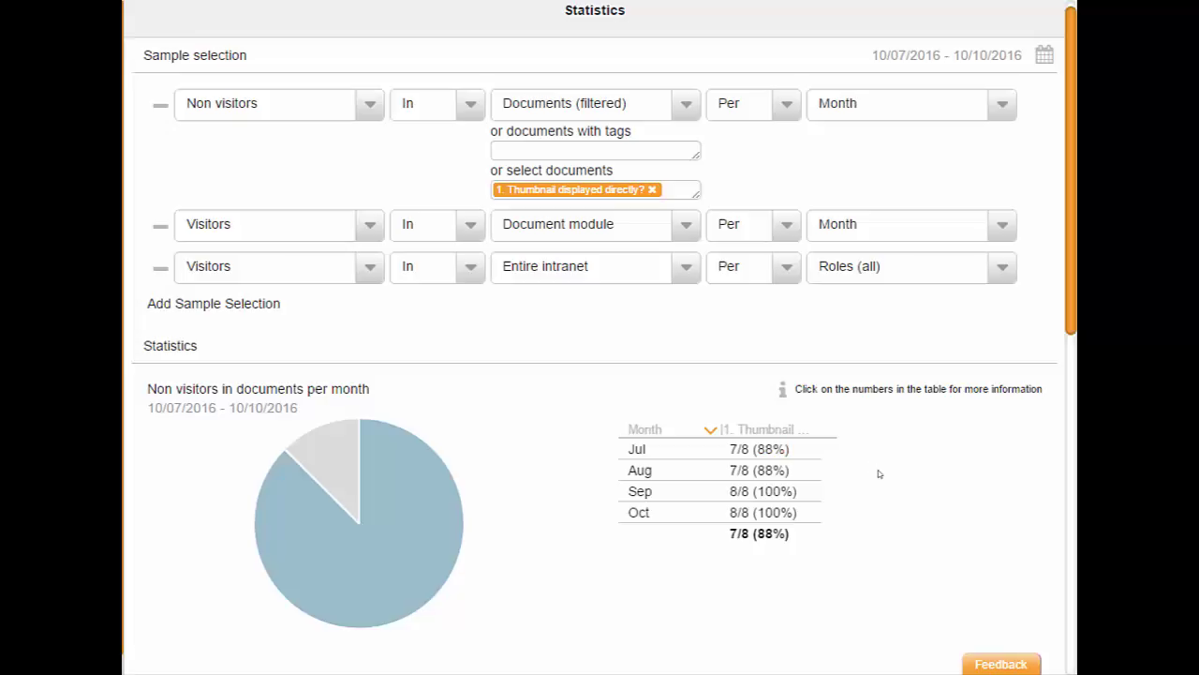
{"action": "scroll", "coordinate": [875, 479], "scroll_direction": "down", "scroll_amount": 2}
{"action": "scroll", "coordinate": [875, 480], "scroll_direction": "up", "scroll_amount": 2}
Step: View the date range and comparison period settings for the statistics, and close them
{"action": "left_click", "coordinate": [1044, 56]}
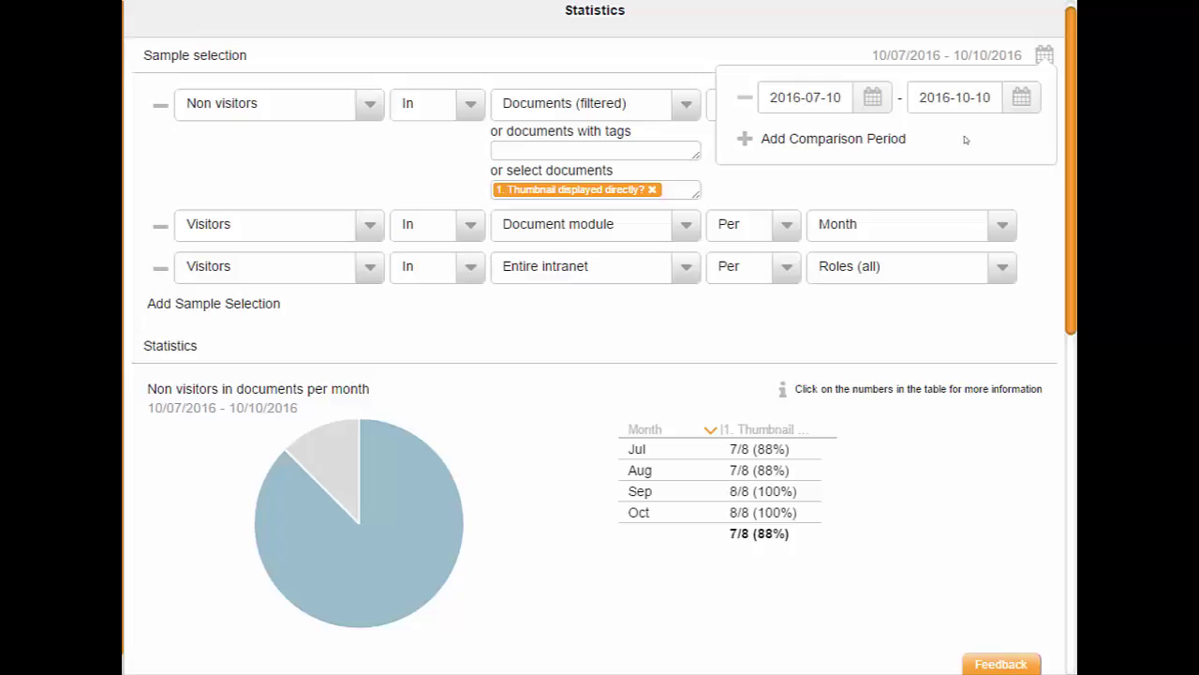
{"action": "scroll", "coordinate": [965, 139], "scroll_direction": "up", "scroll_amount": 1}
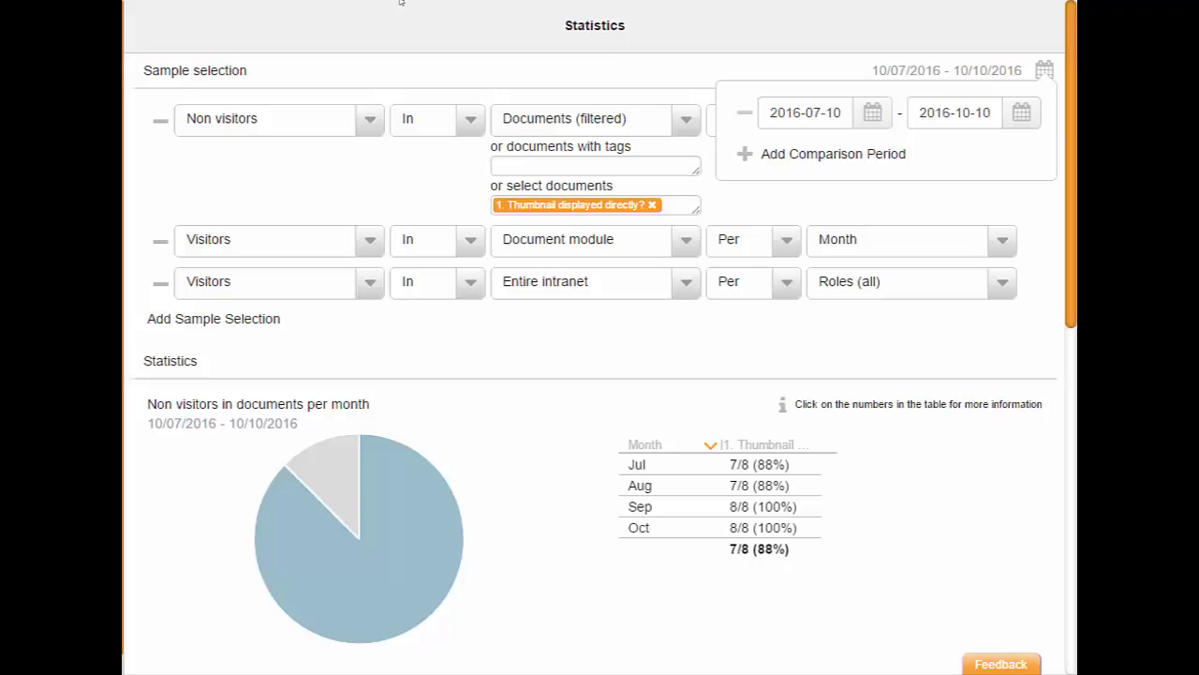
{"action": "left_click", "coordinate": [472, 42]}
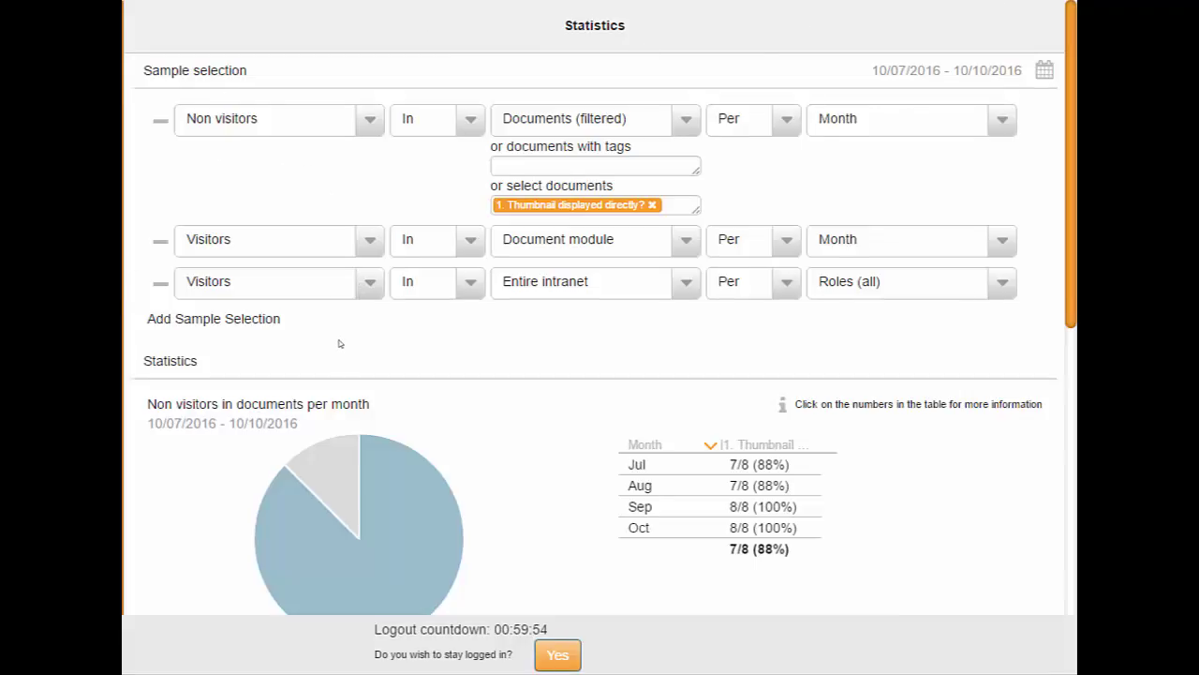
Step: Add a fourth, empty sample selection and look through the statistics charts below
{"action": "scroll", "coordinate": [337, 339], "scroll_direction": "down", "scroll_amount": 1}
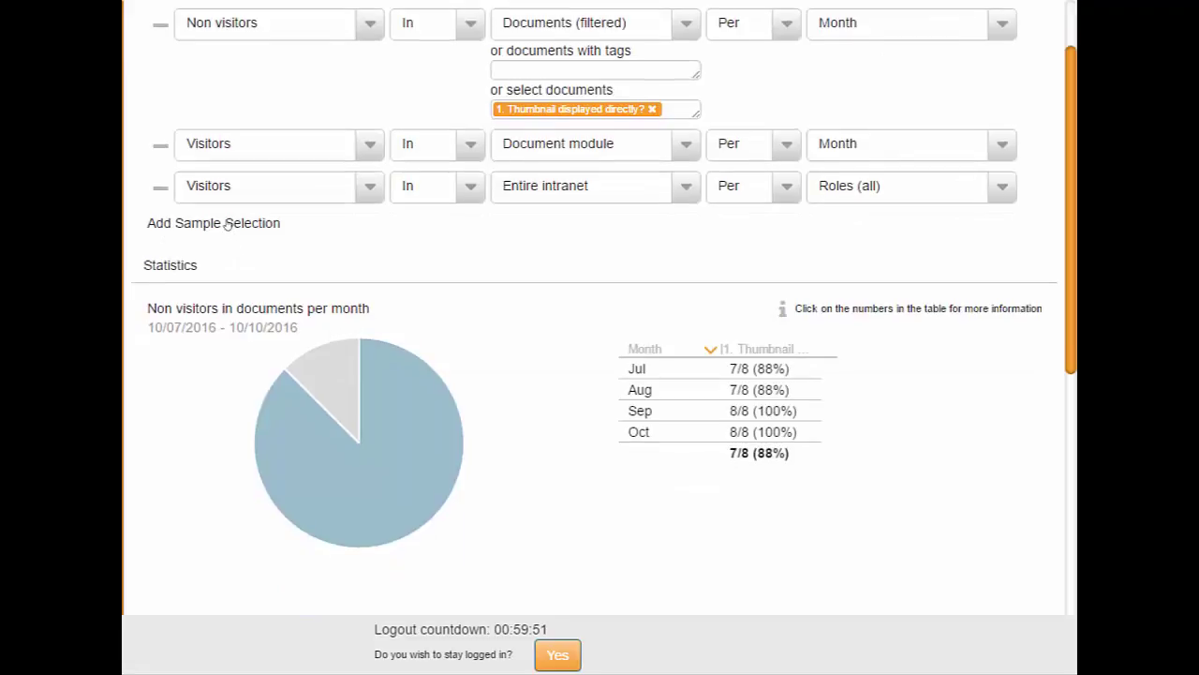
{"action": "left_click", "coordinate": [227, 225]}
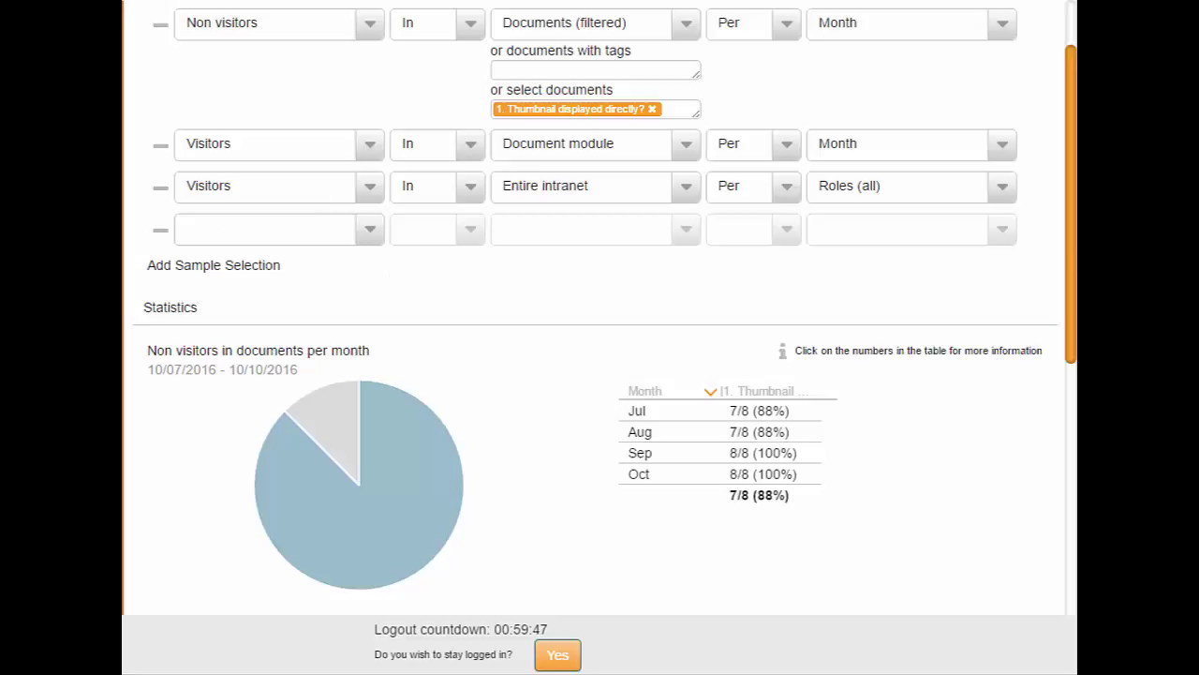
{"action": "scroll", "coordinate": [1068, 234], "scroll_direction": "down", "scroll_amount": 7}
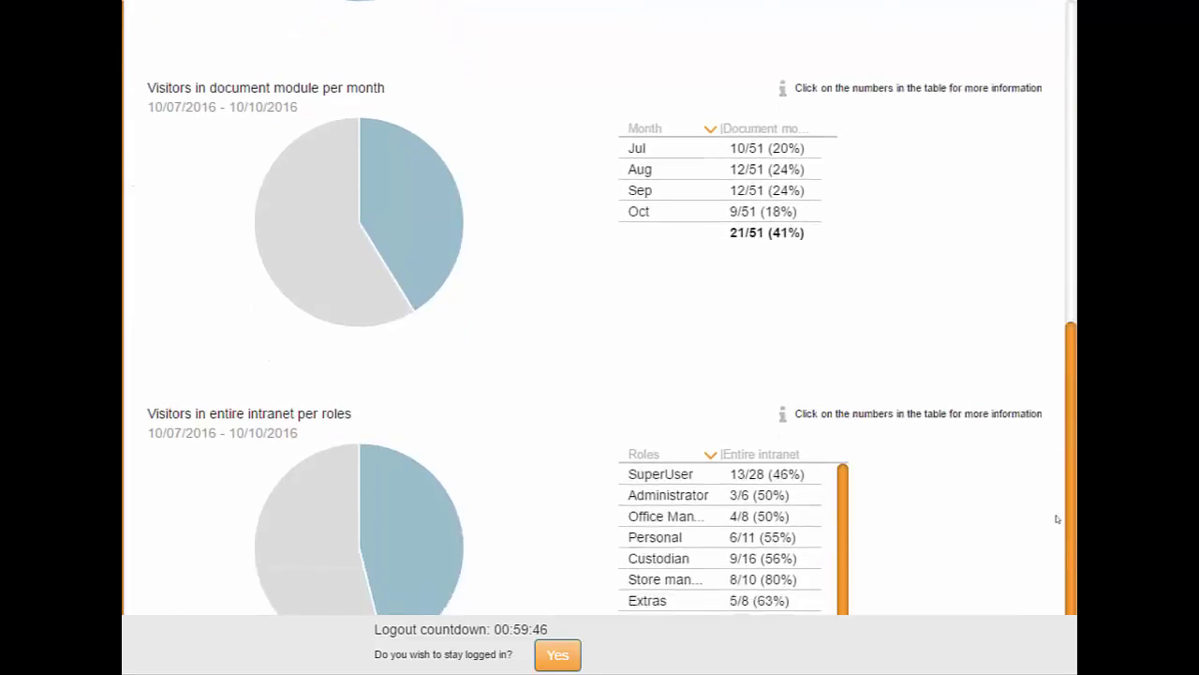
{"action": "scroll", "coordinate": [1045, 269], "scroll_direction": "up", "scroll_amount": 2}
{"action": "scroll", "coordinate": [1044, 268], "scroll_direction": "up", "scroll_amount": 6}
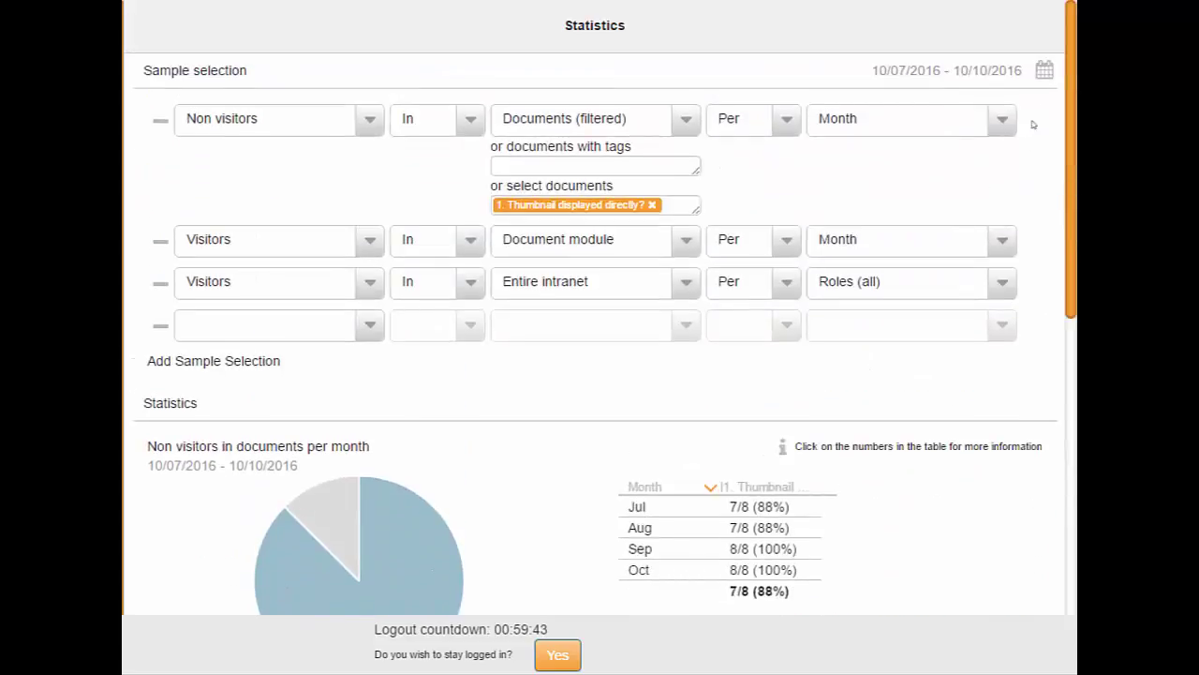